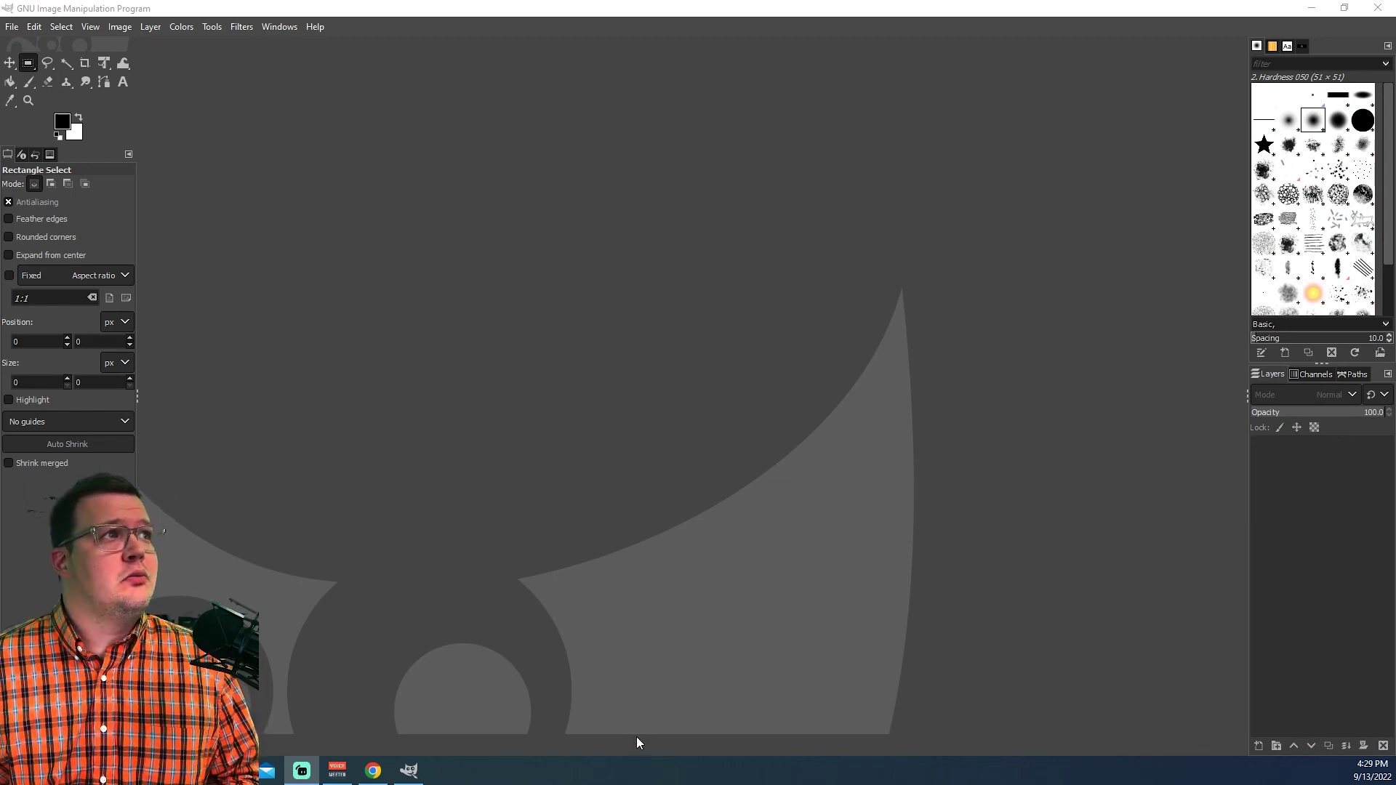
Create a new 240×320 pixel image with 16-bit integer precision in Advanced Options.
left_click(11, 27)
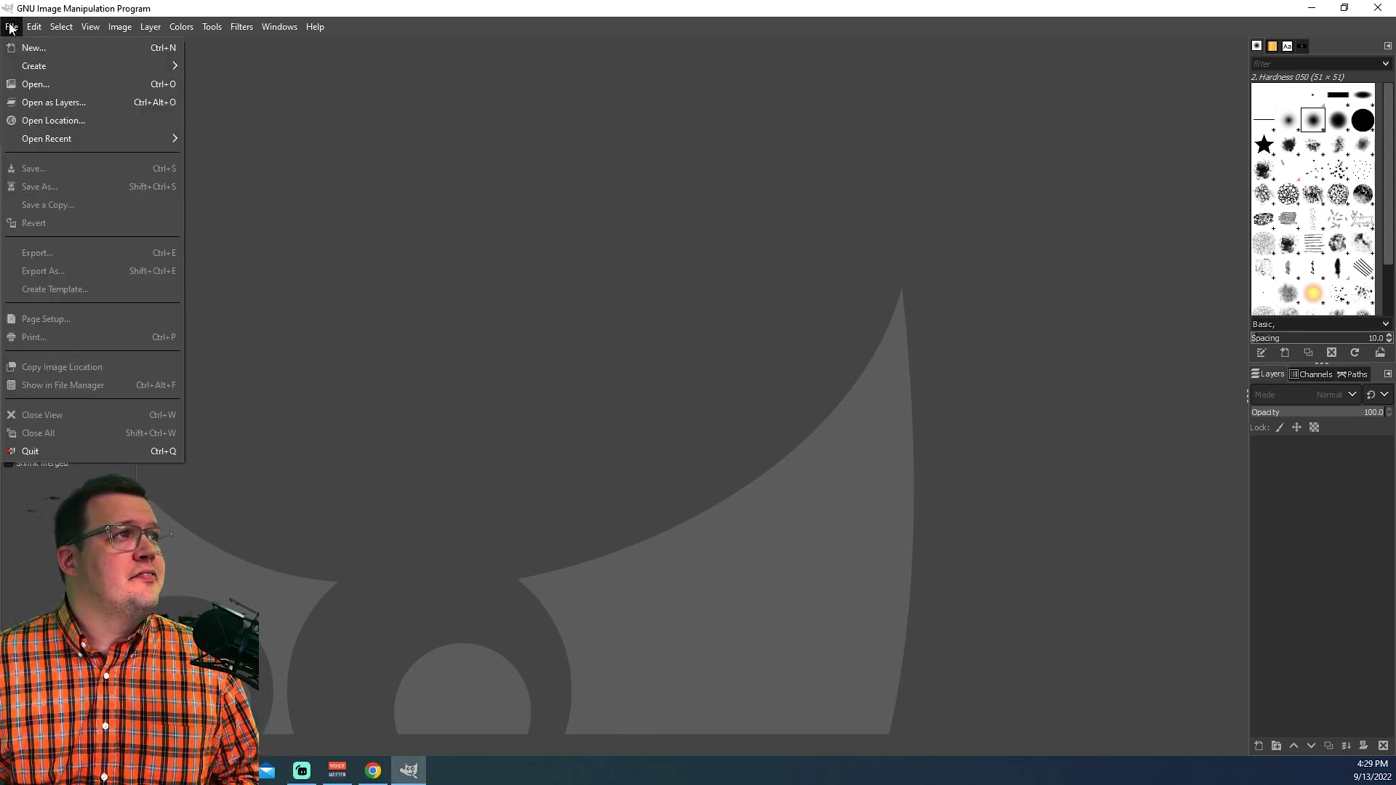
left_click(23, 48)
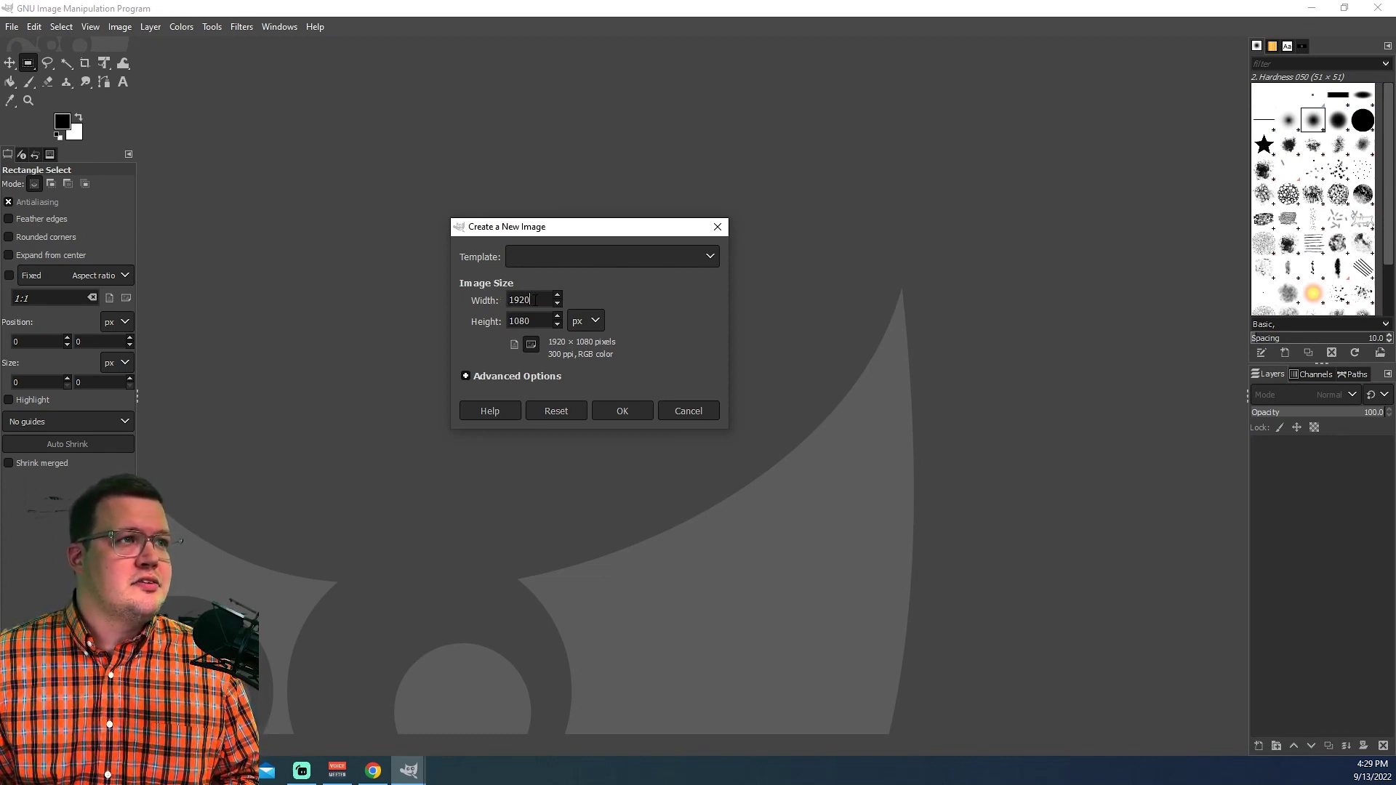
double_click(535, 299)
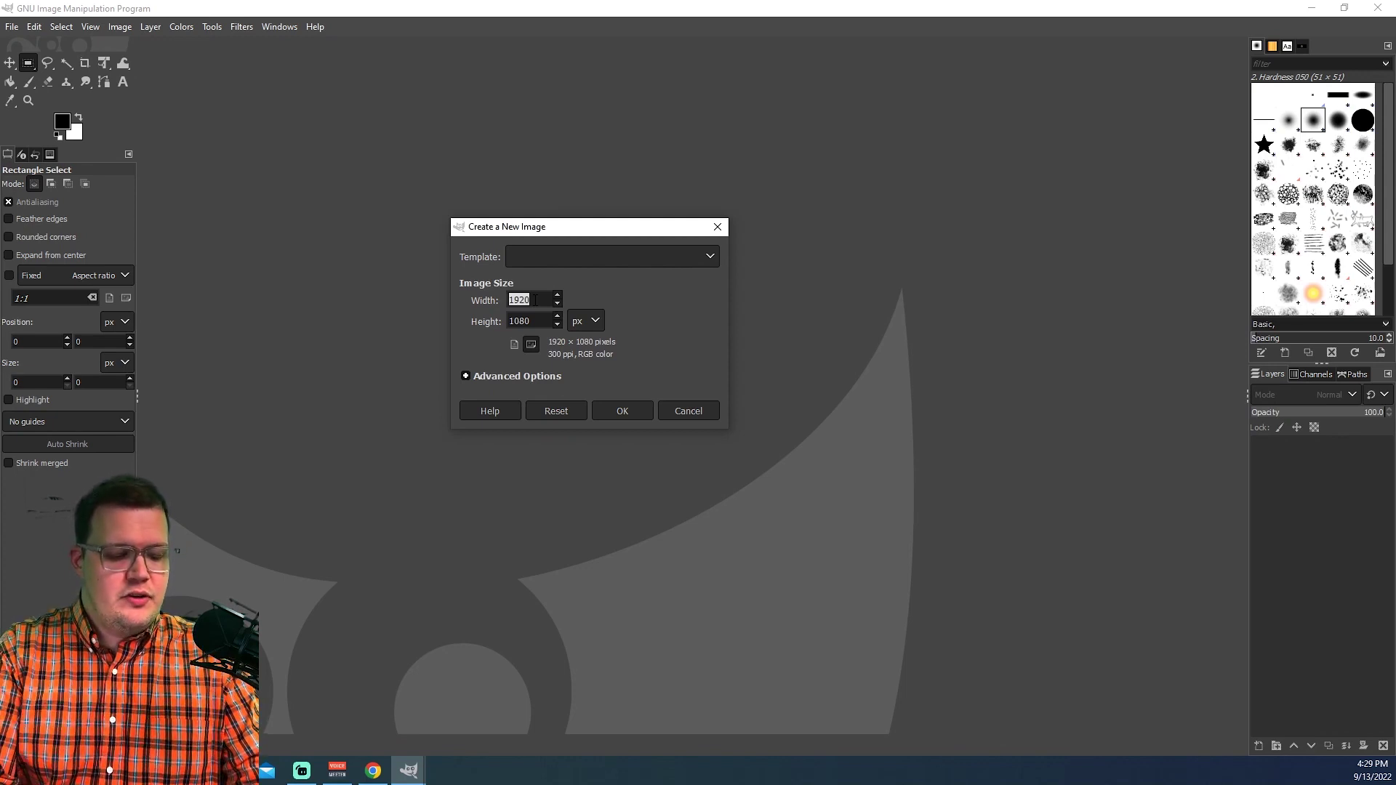
type("24")
key("Tab")
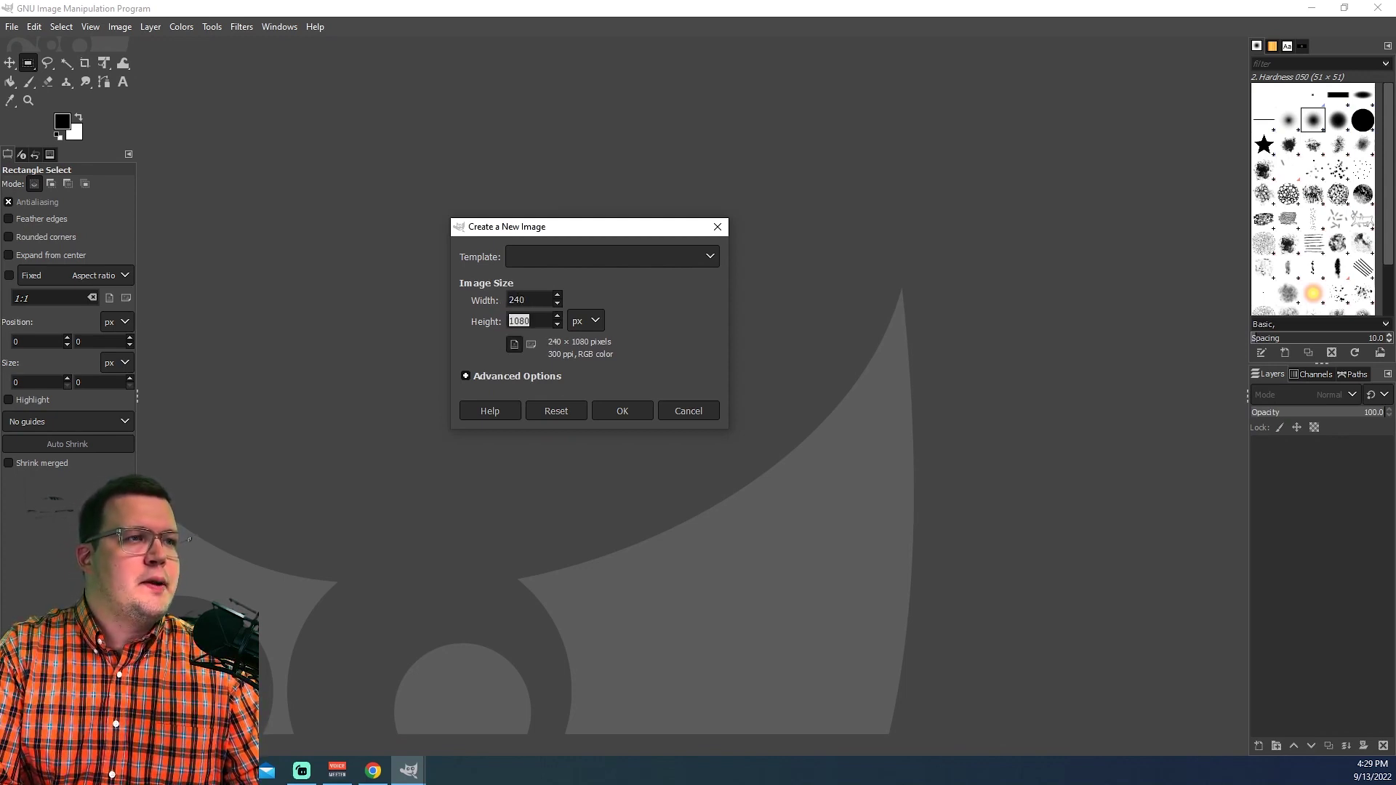
type("32")
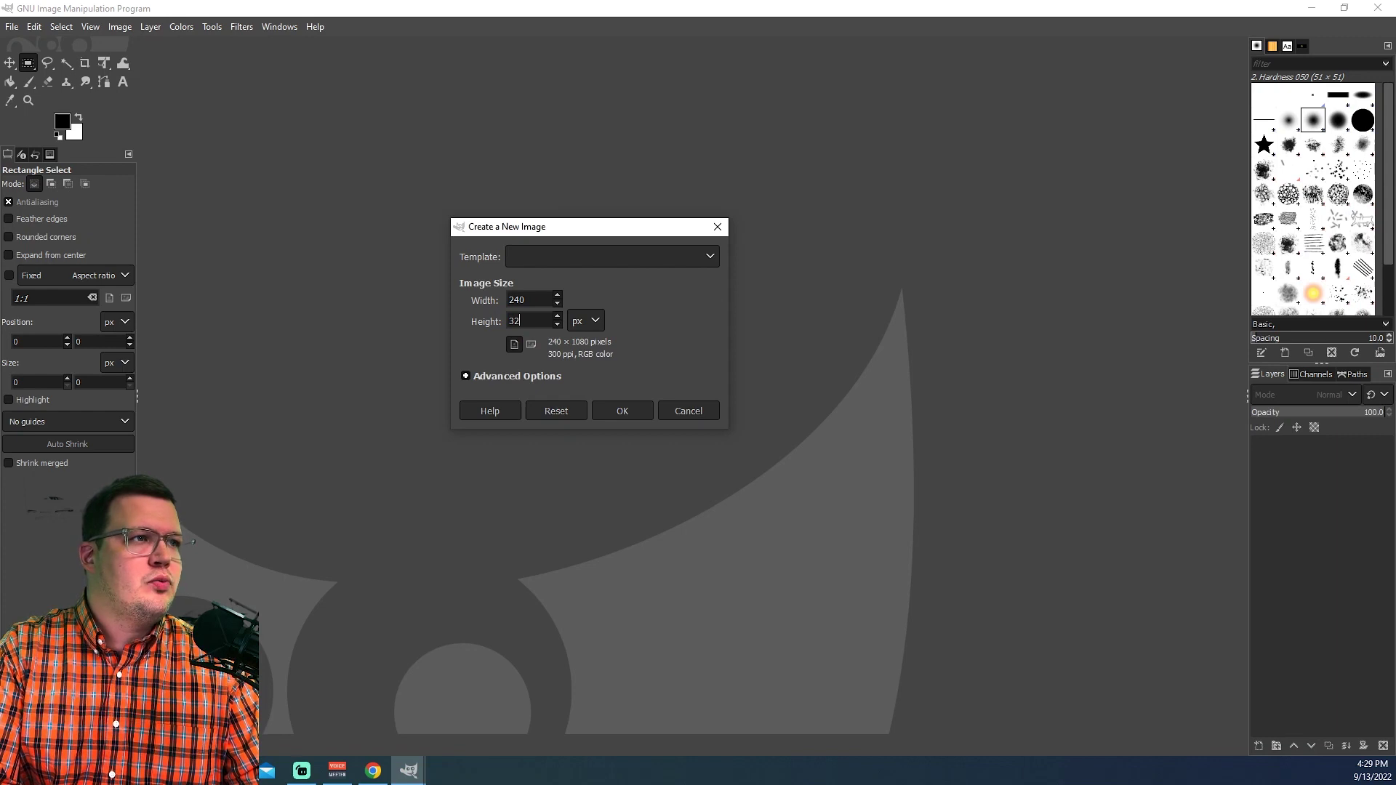
type("0")
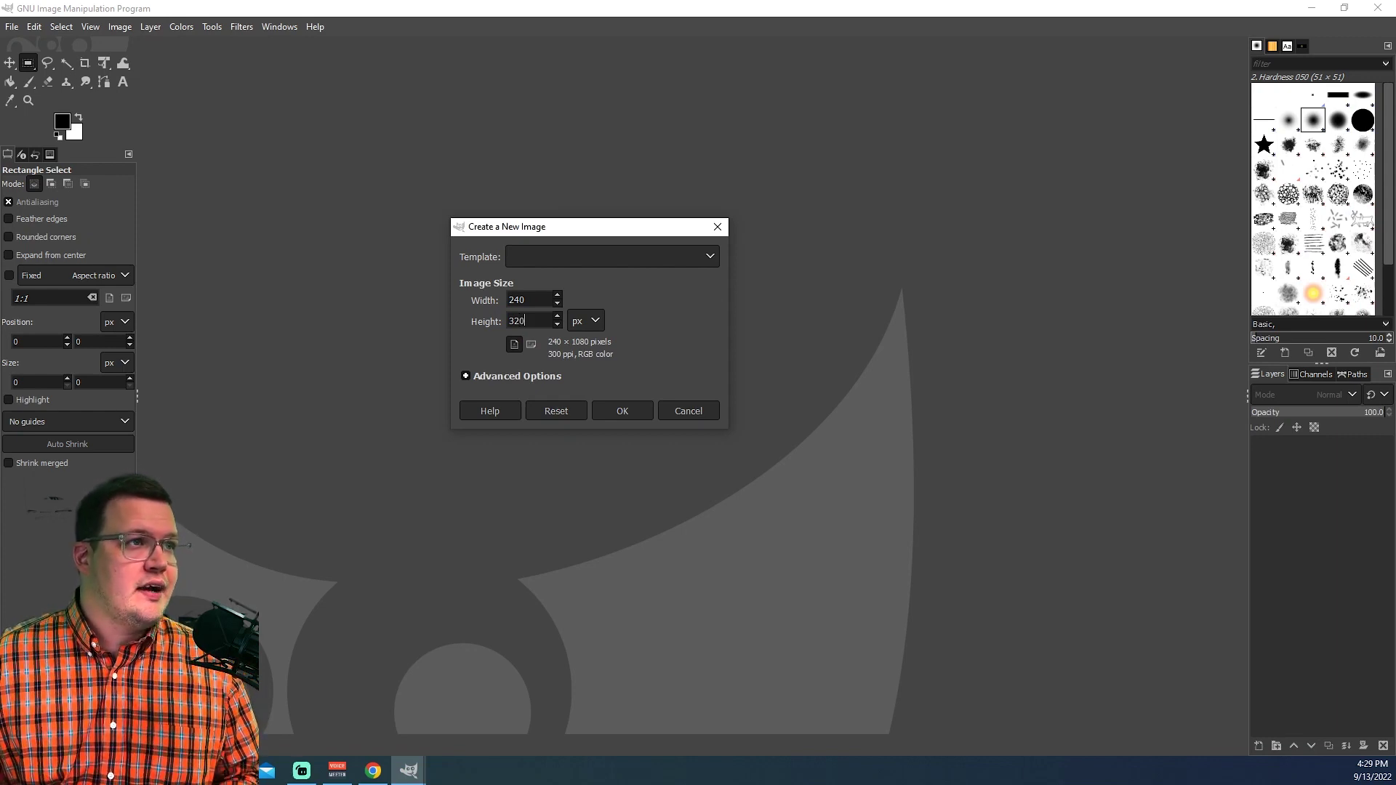
left_click(543, 378)
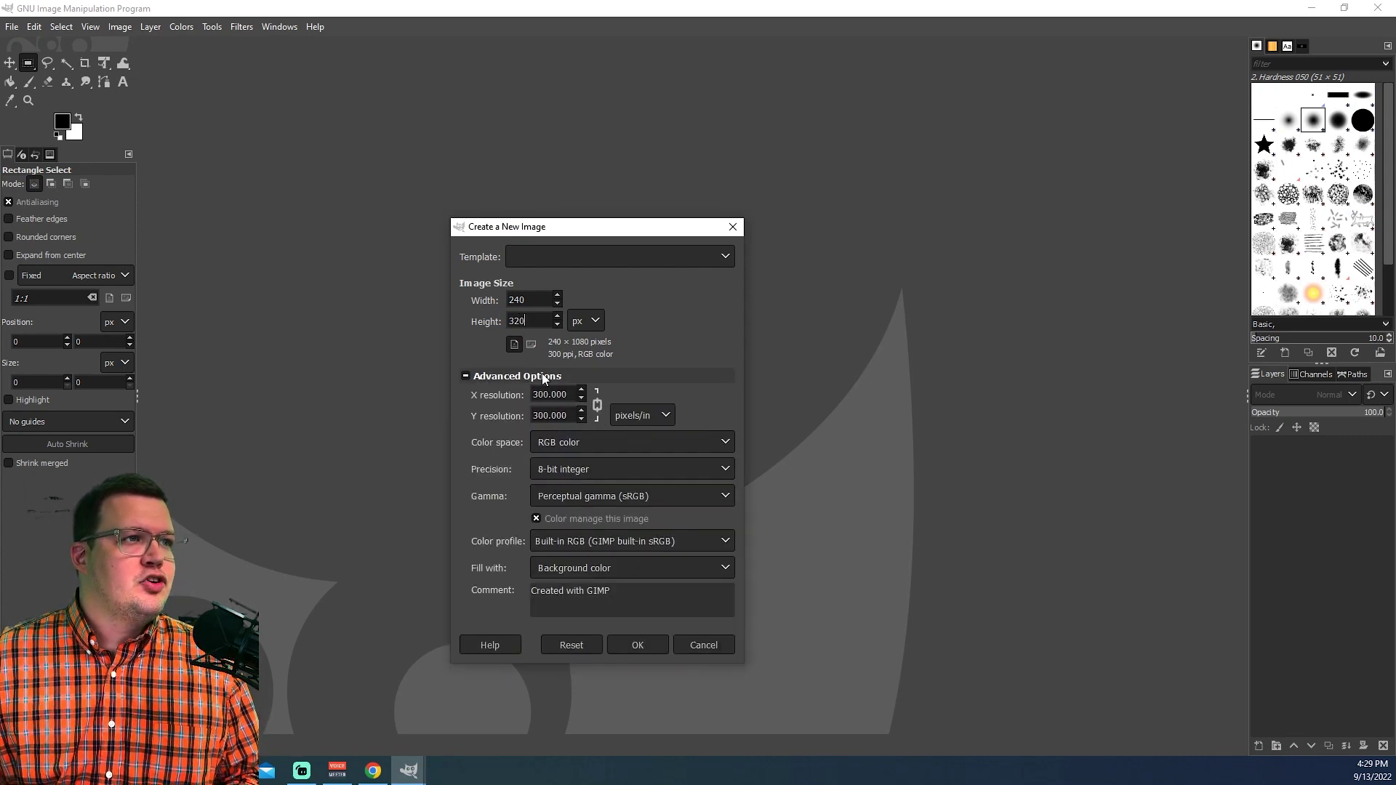
left_click(562, 467)
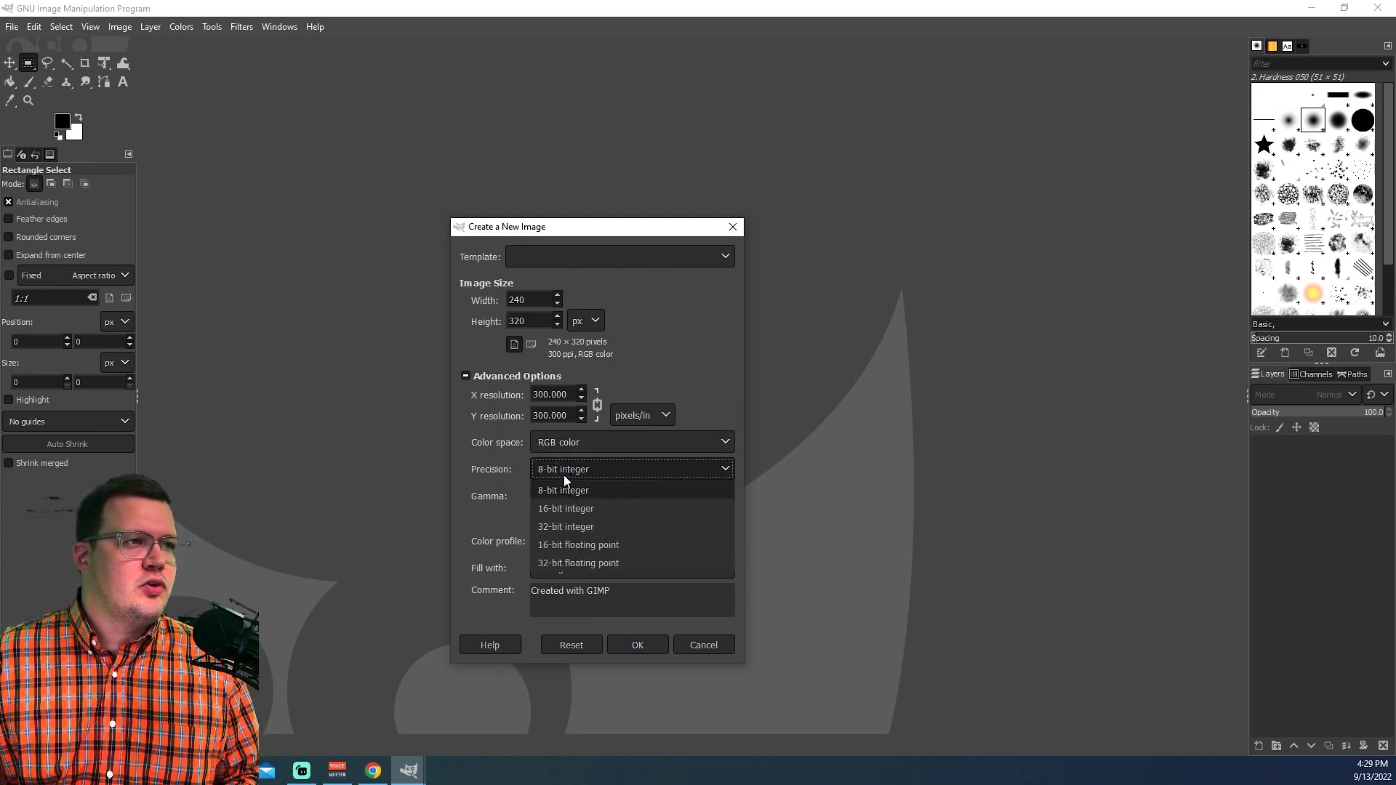
left_click(567, 509)
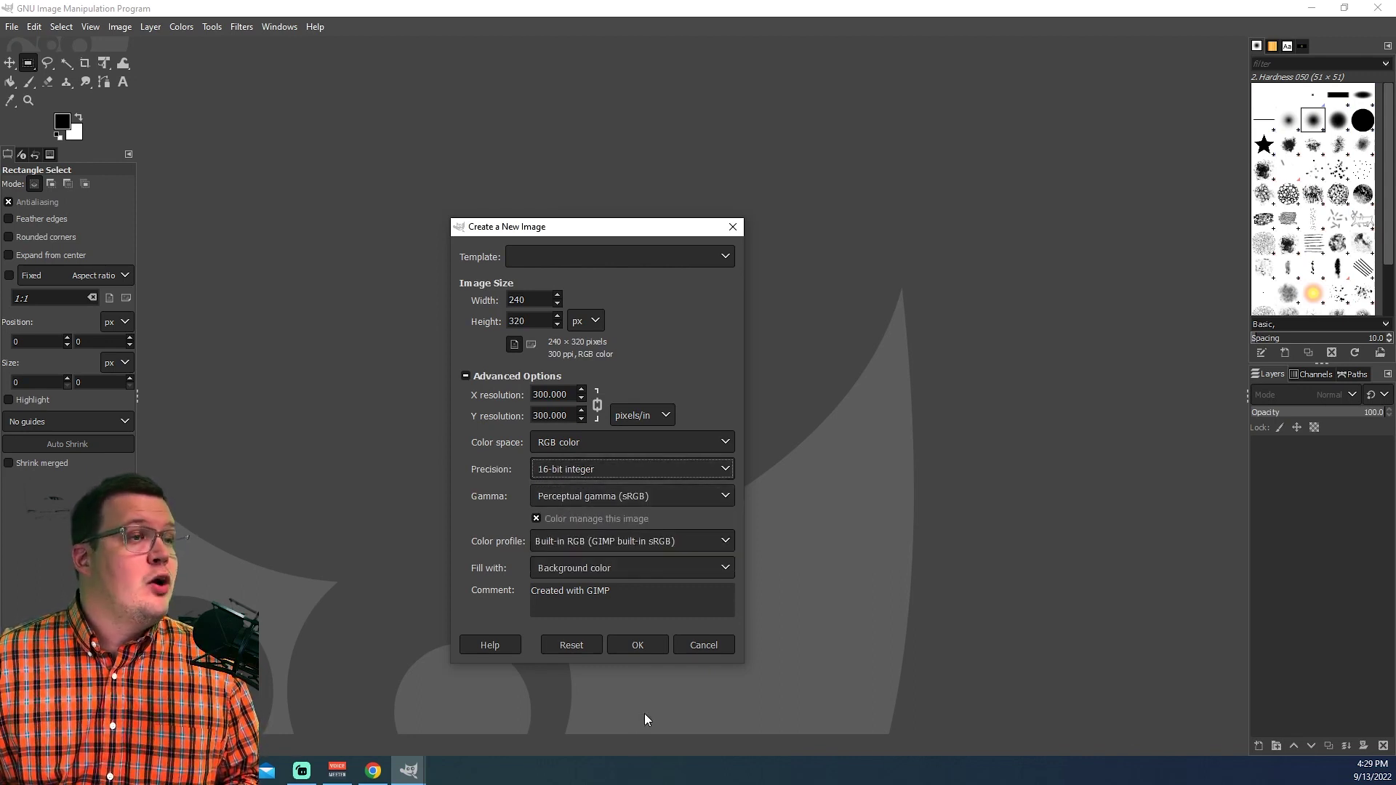
left_click(637, 645)
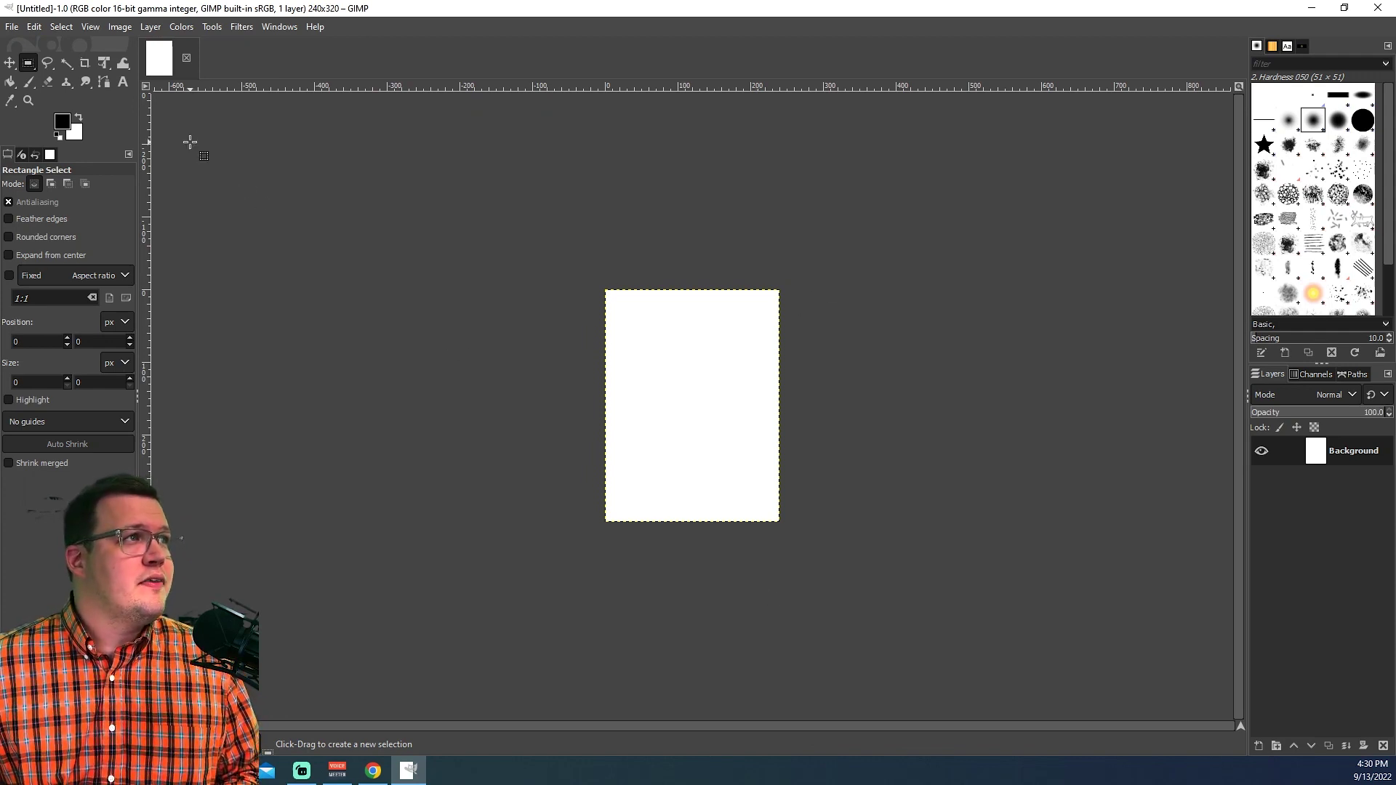
Open Untitled design (2).png from Recently Used and select a square around the round emblem.
left_click(13, 29)
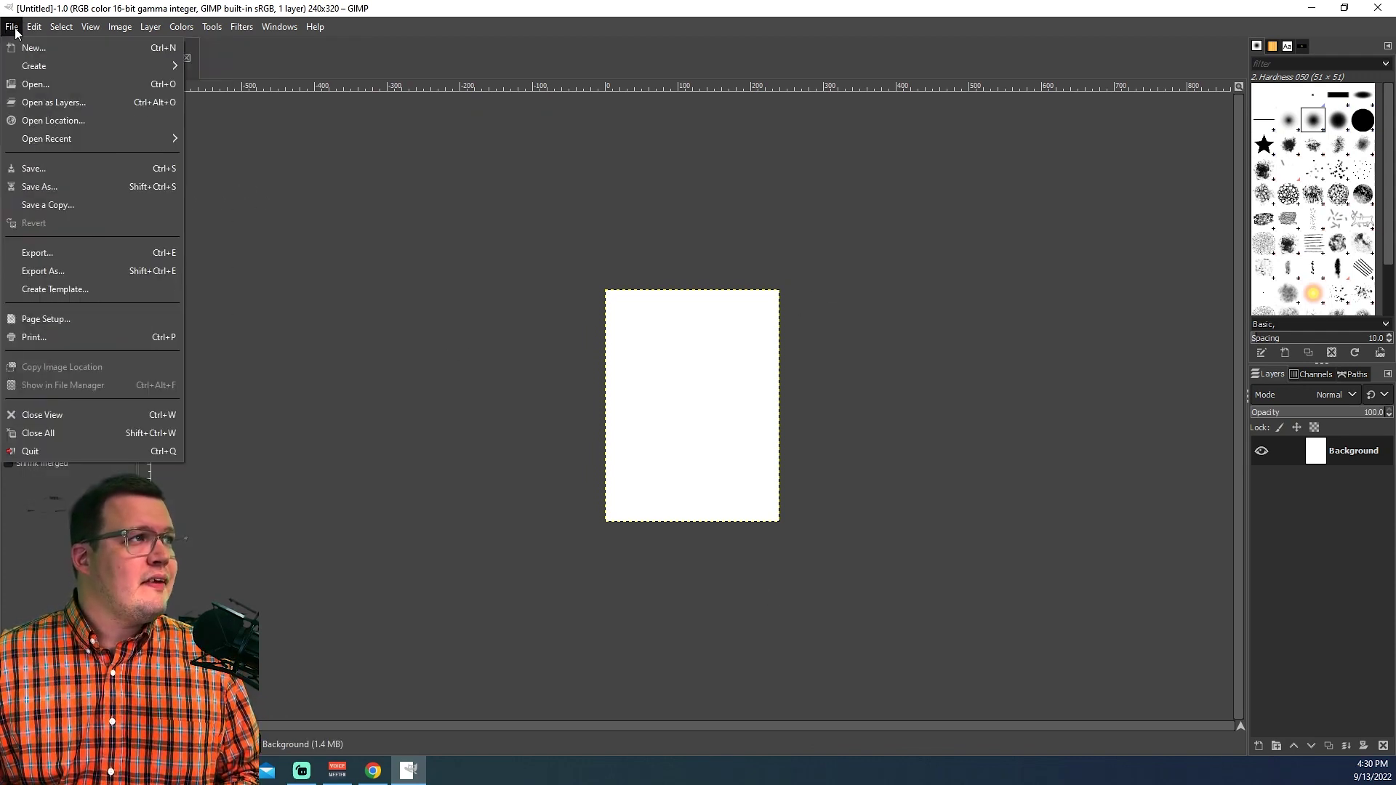
left_click(22, 84)
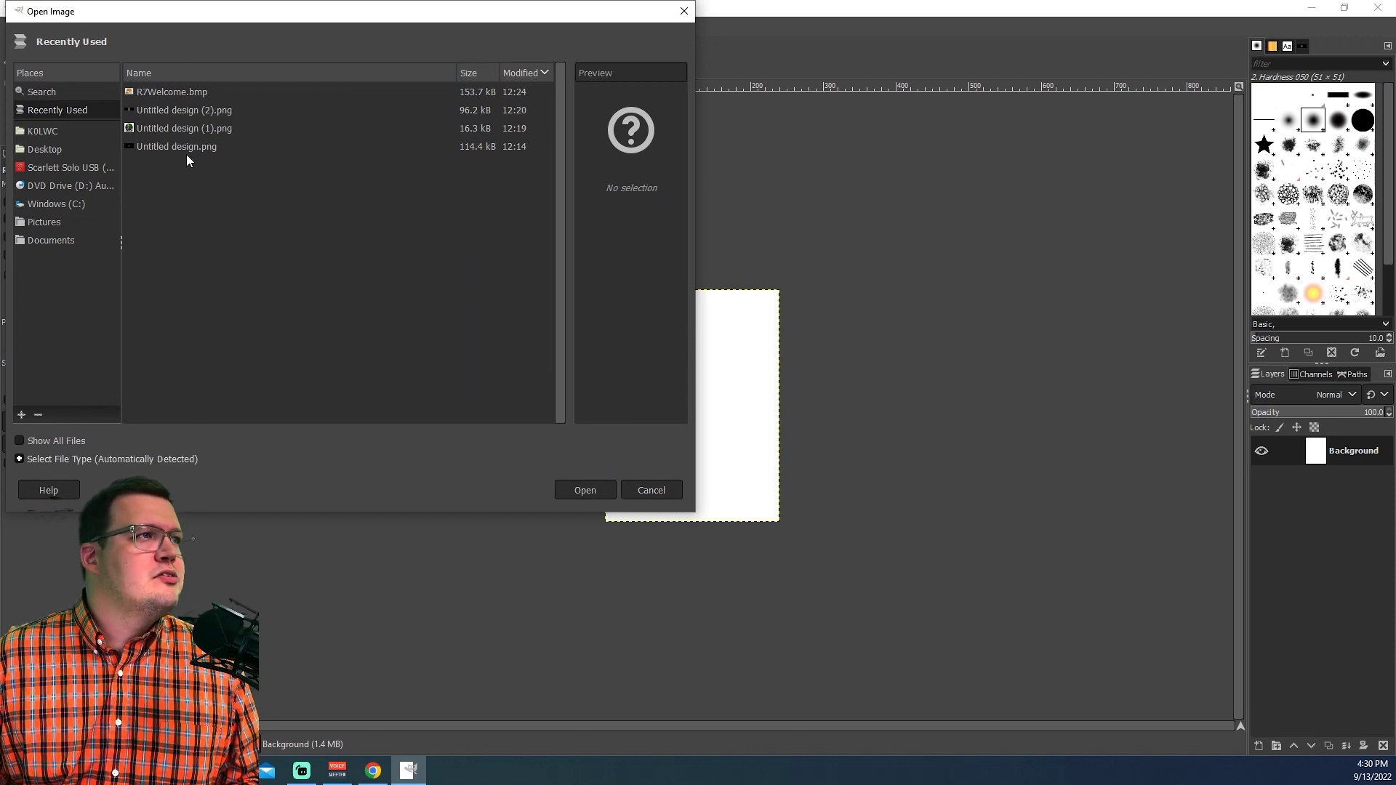
left_click(181, 147)
left_click(180, 111)
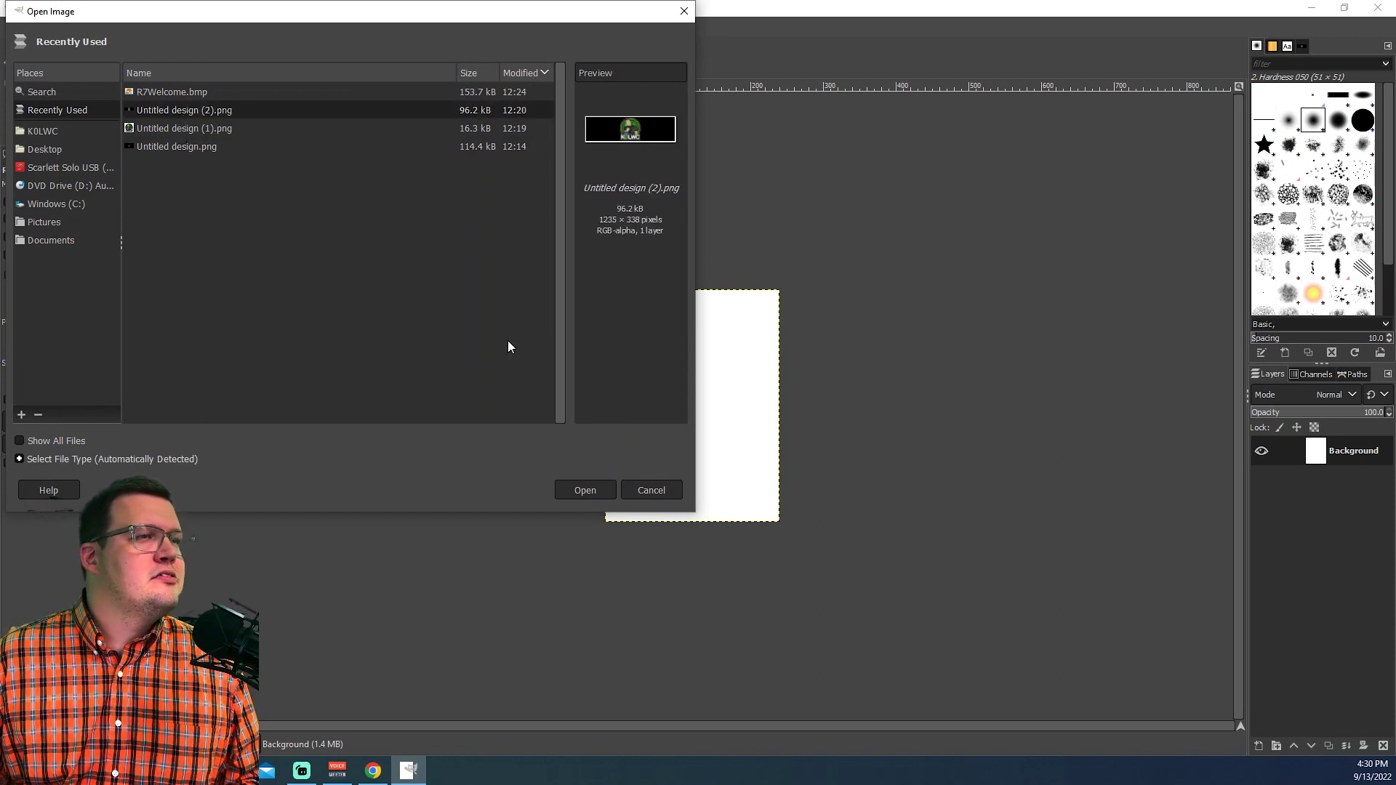
left_click(585, 490)
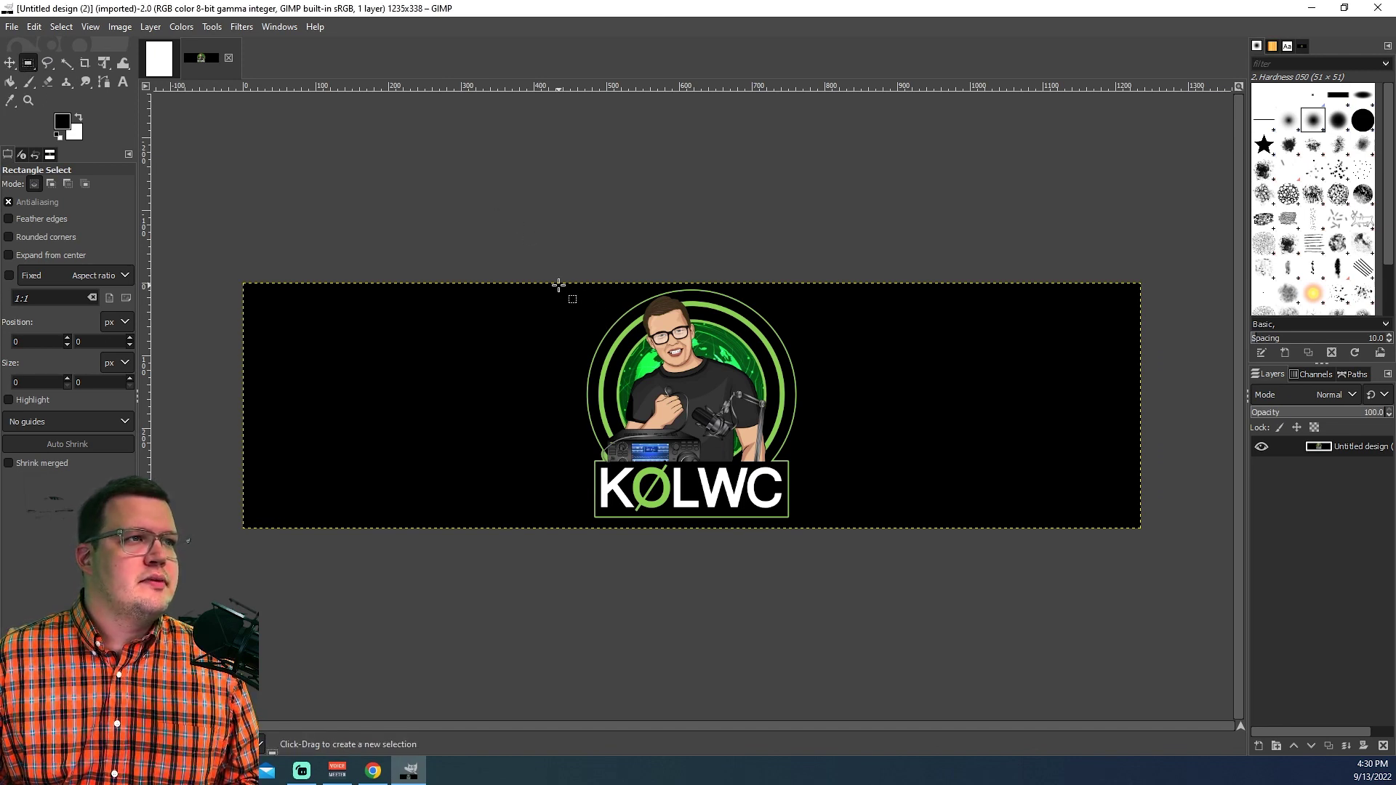
left_click_drag(574, 284, 811, 530)
Crop the logo to the emblem selection, scale it to 250×257 px, and copy it.
left_click(120, 27)
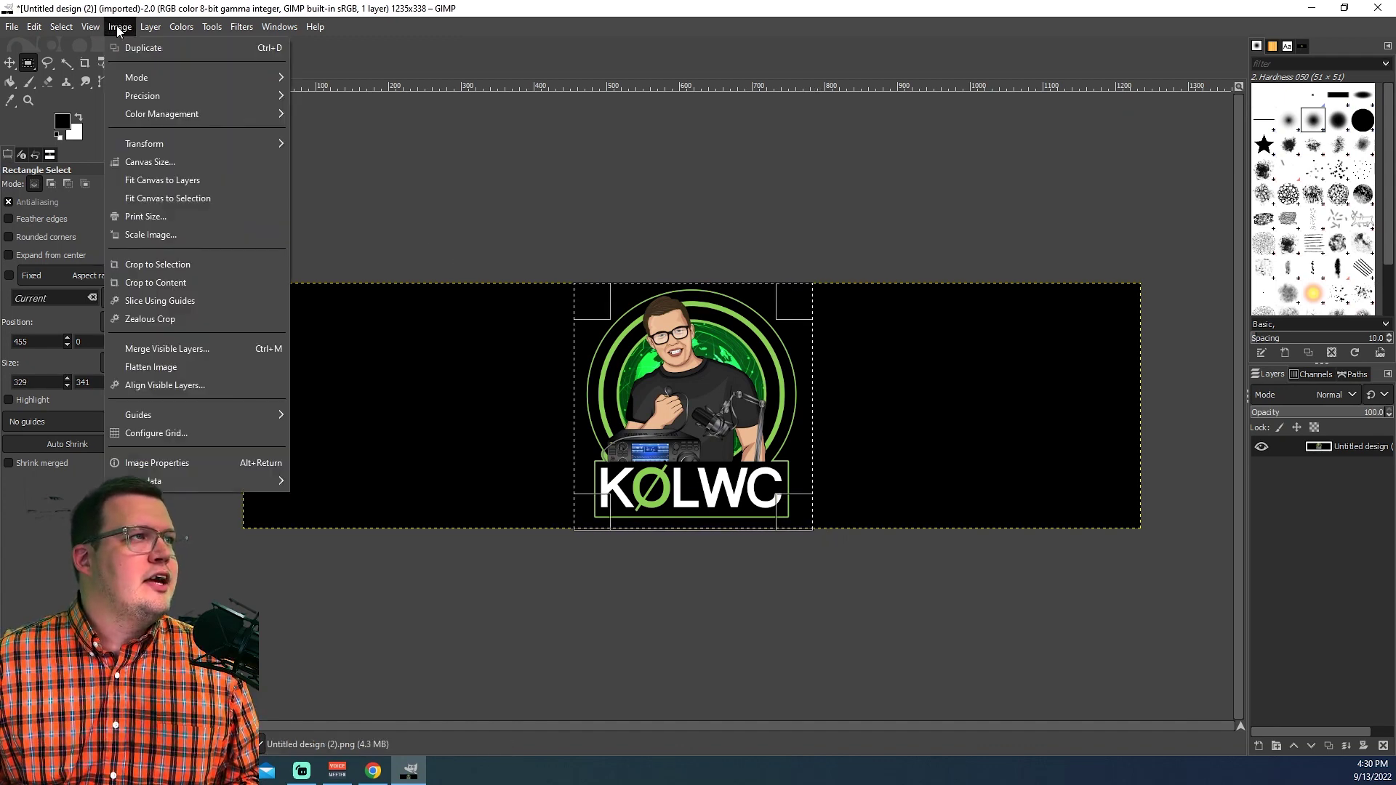
left_click(203, 266)
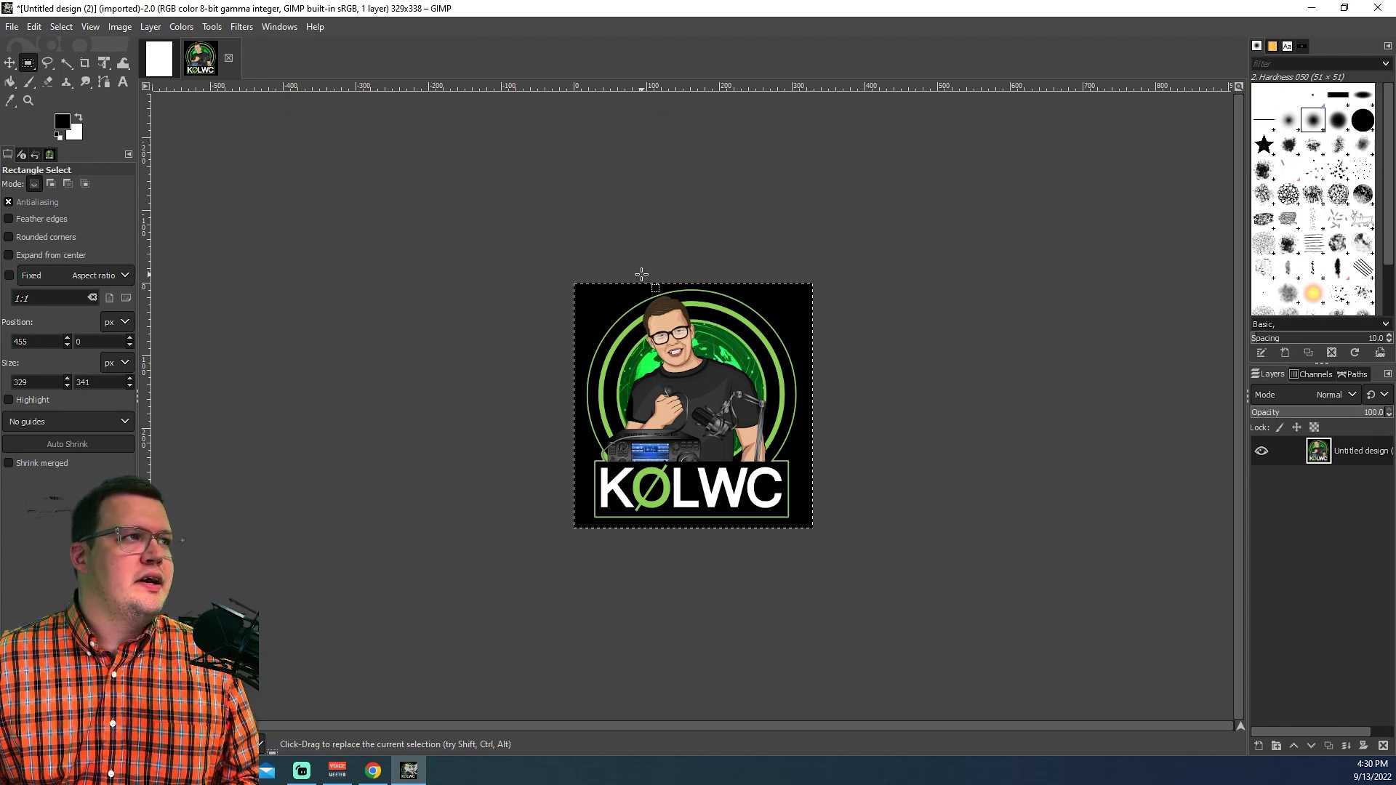
left_click(129, 27)
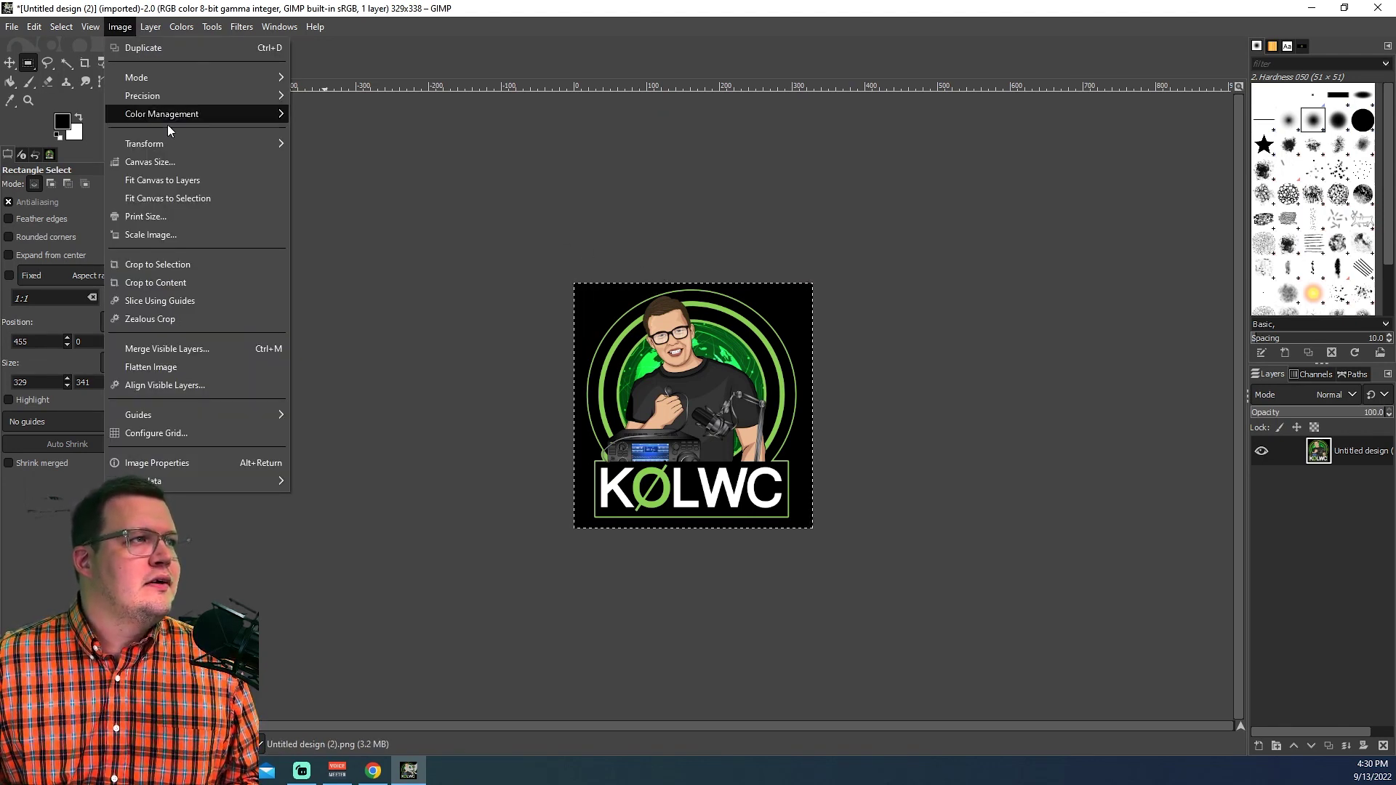
left_click(191, 233)
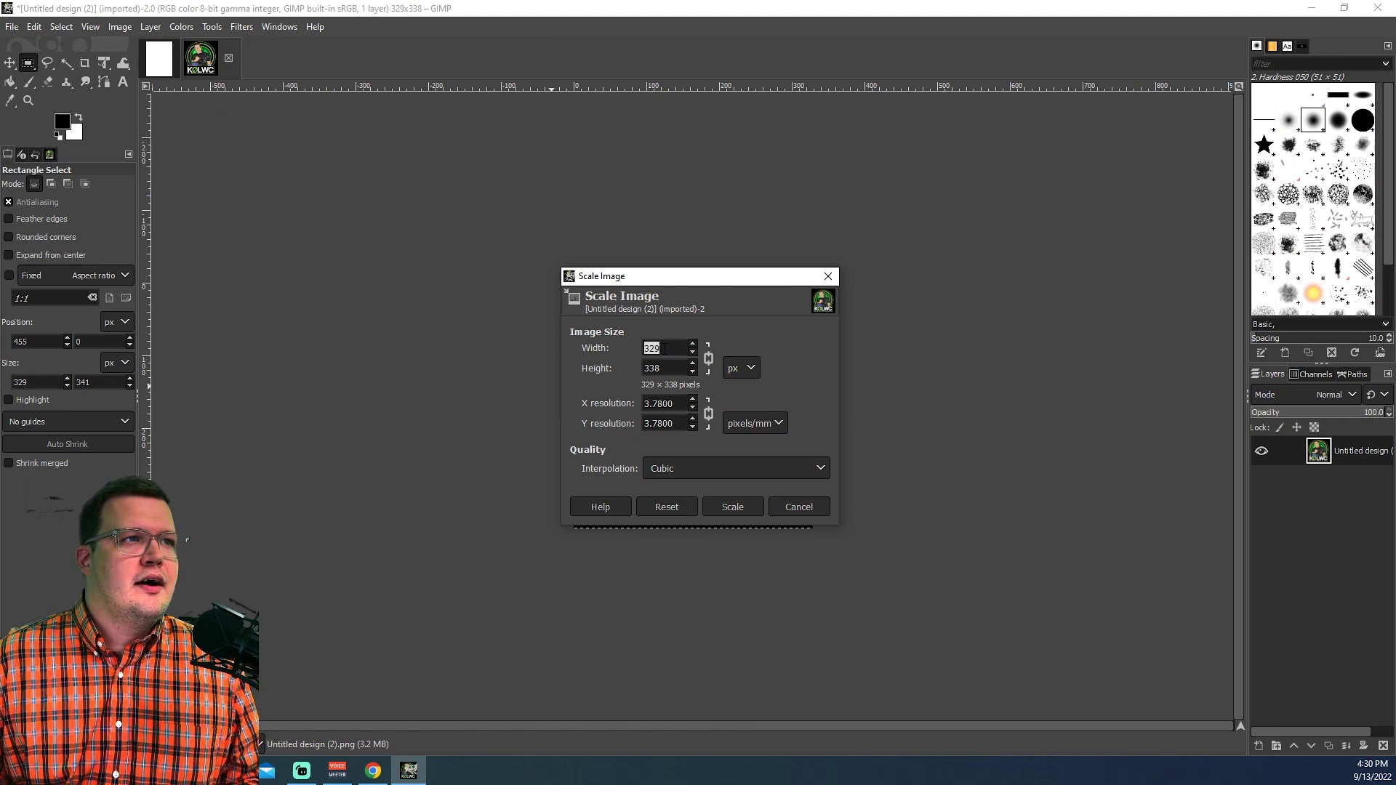
type("250")
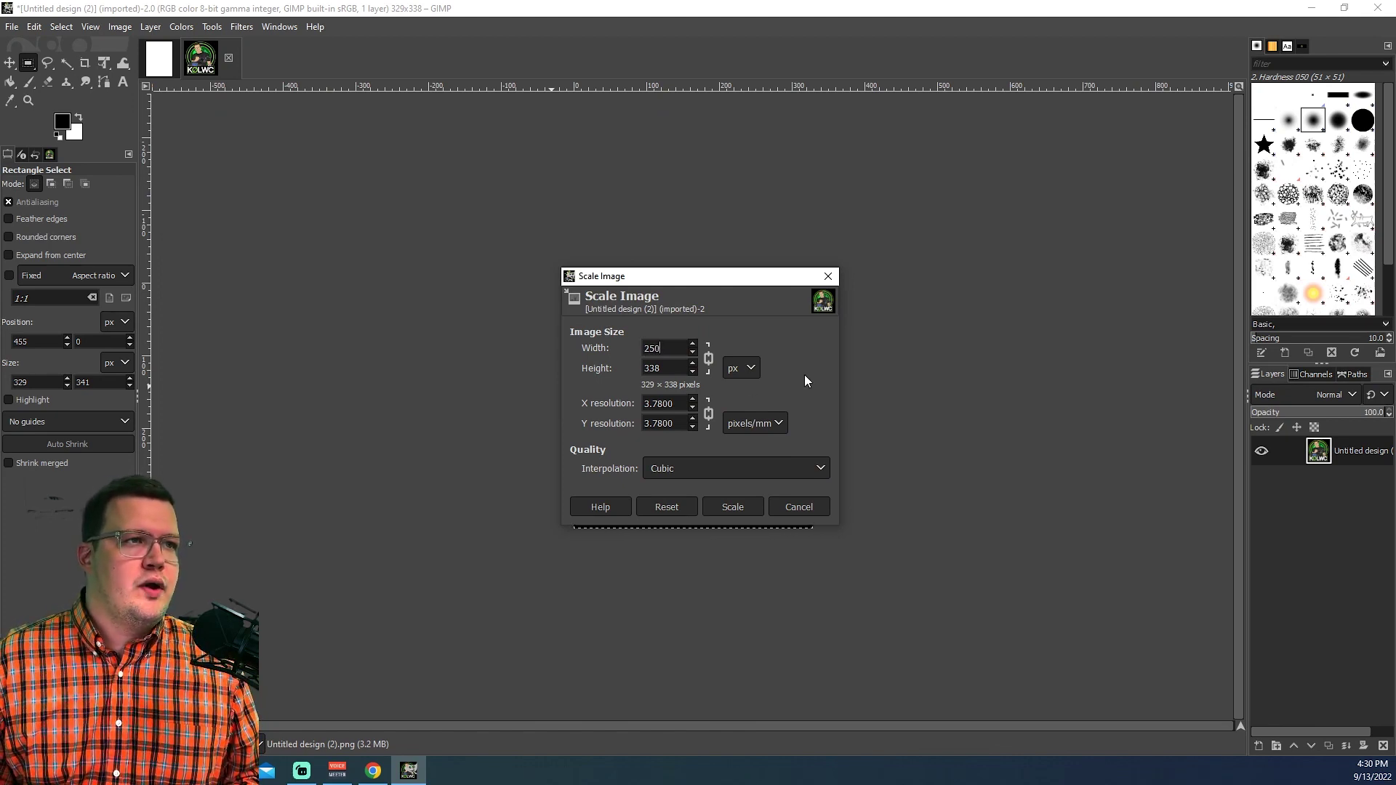
left_click(667, 369)
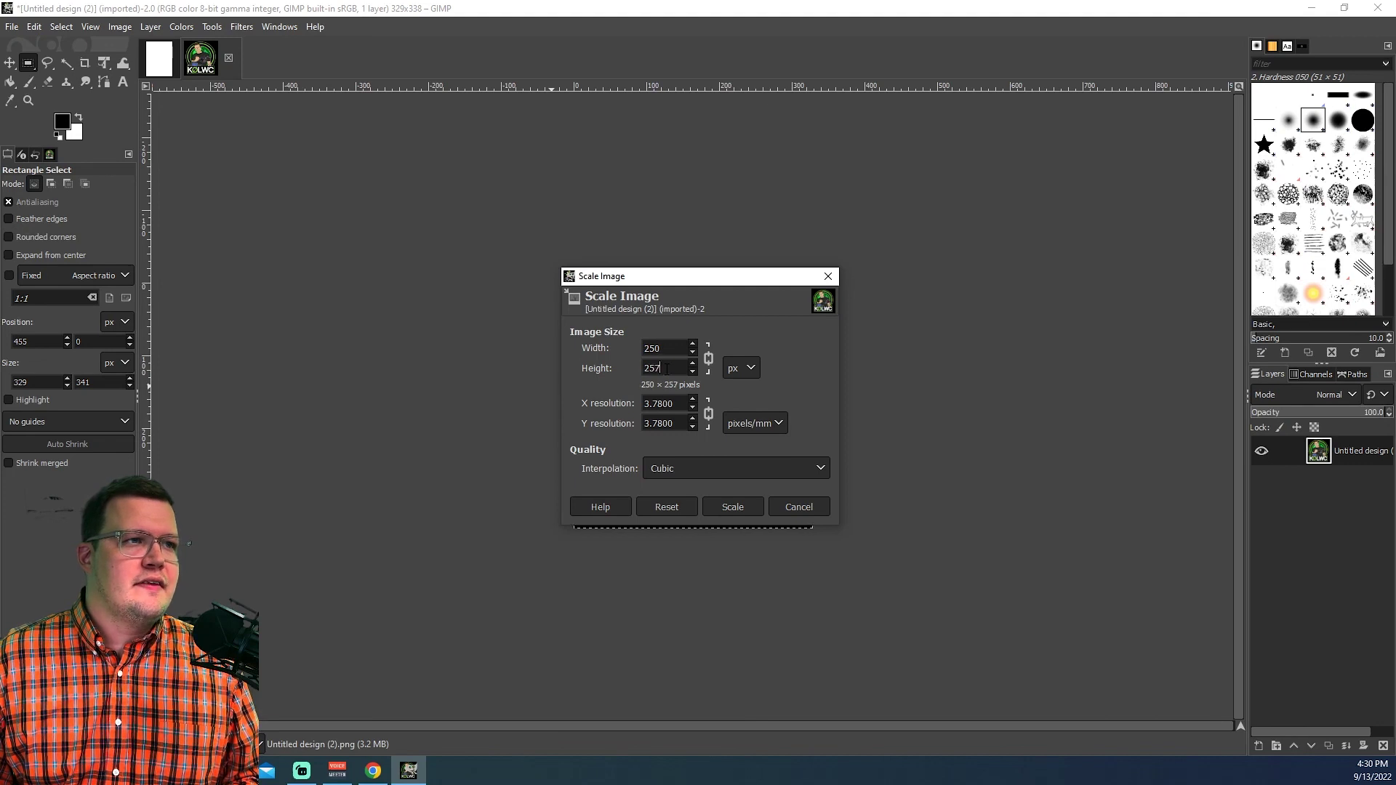
left_click(733, 505)
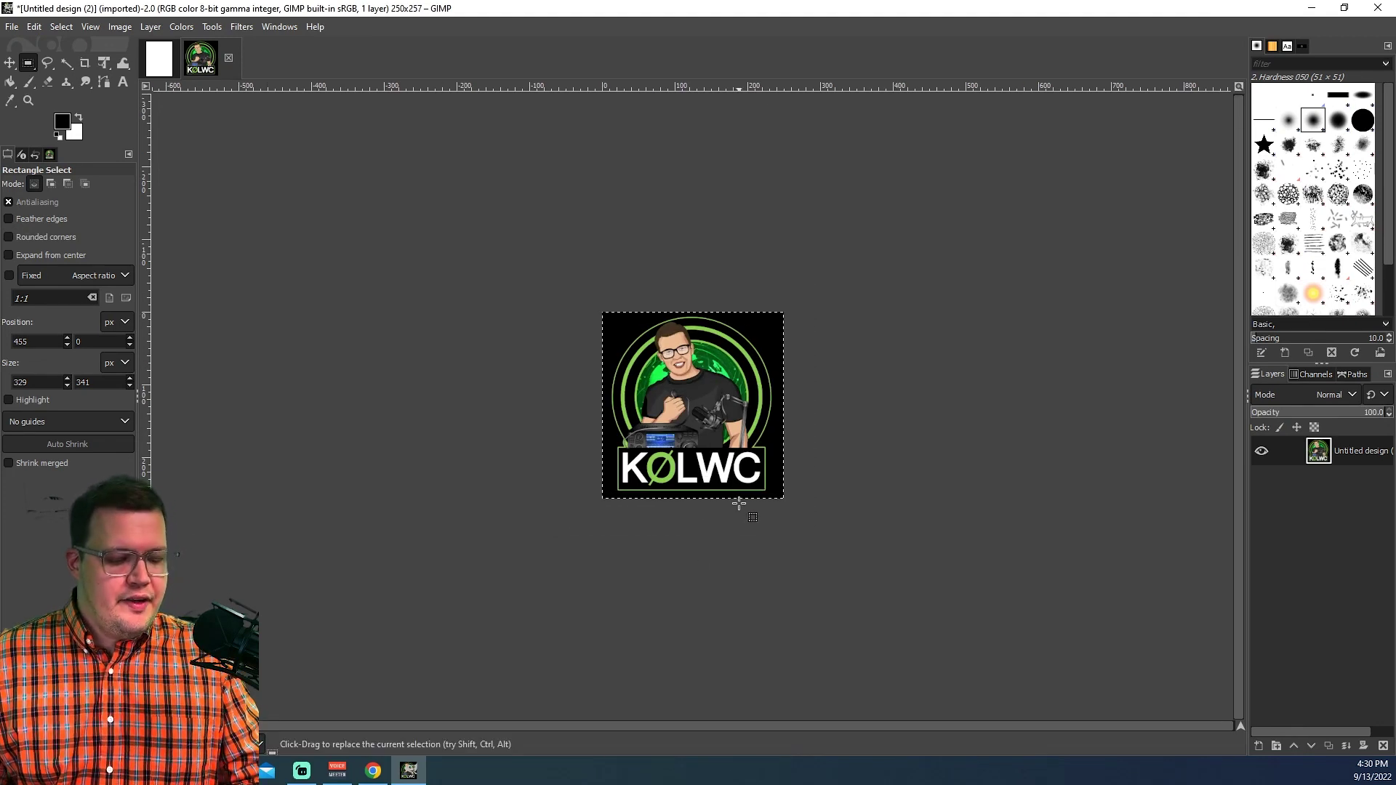
left_click(34, 27)
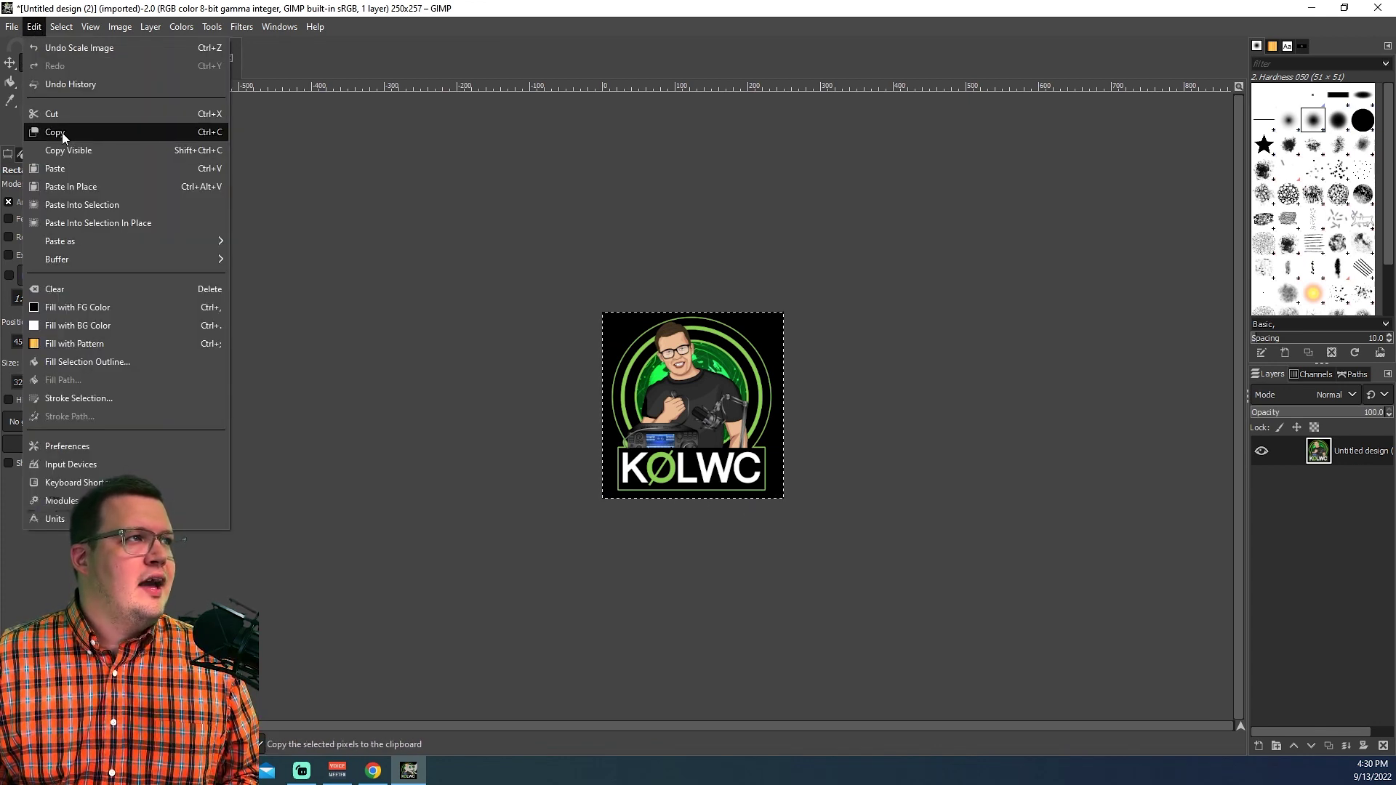
left_click(54, 136)
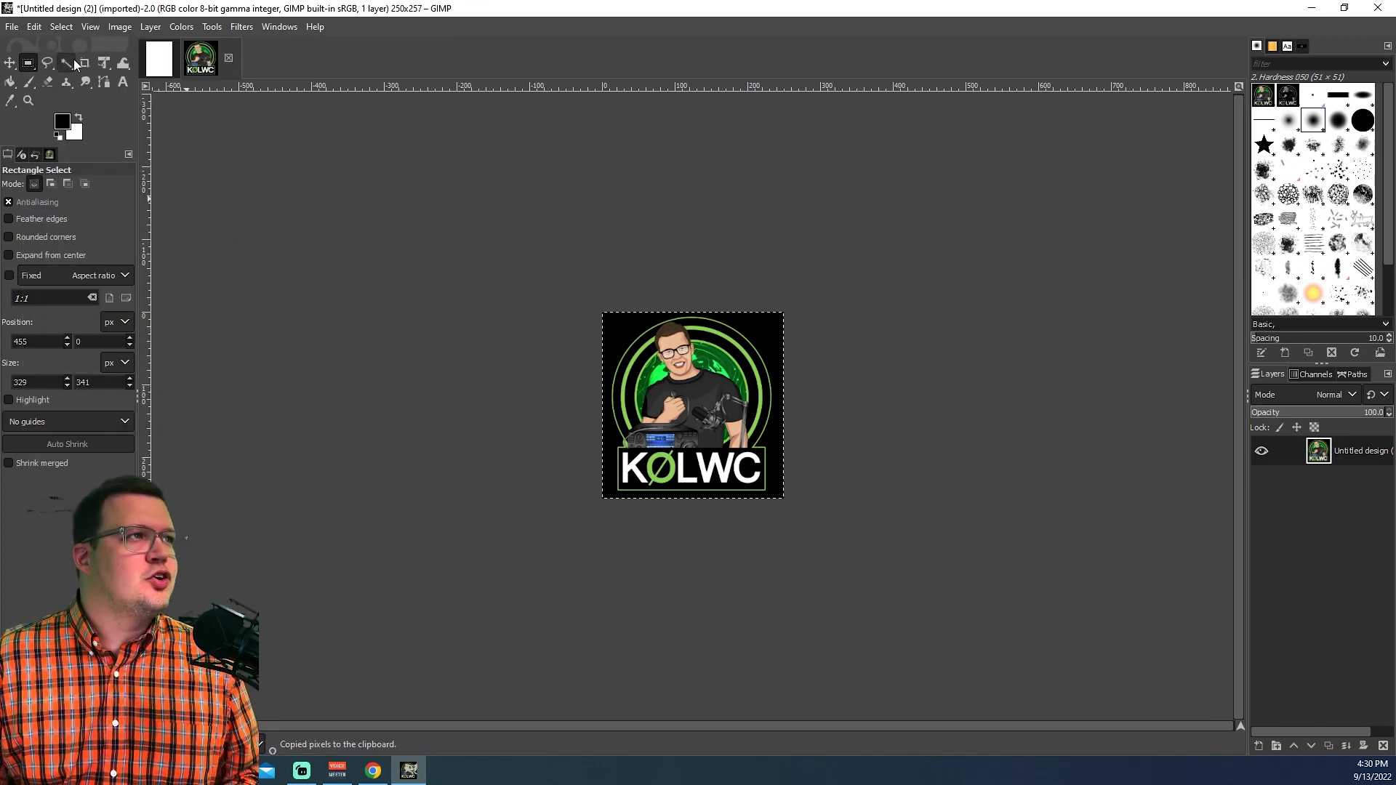
Switch to the blank 240×320 image and paint the whole canvas black with the Paintbrush.
left_click(160, 64)
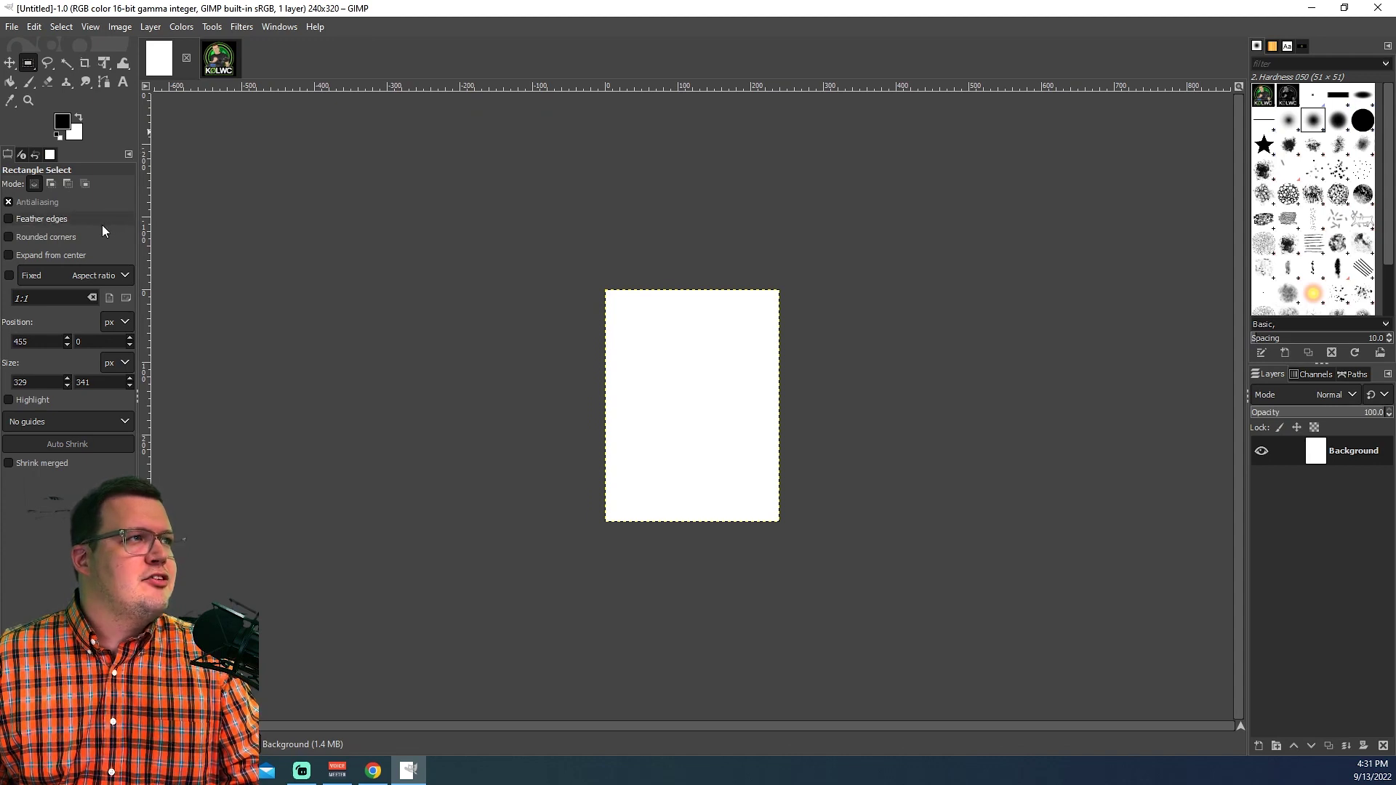
left_click(27, 85)
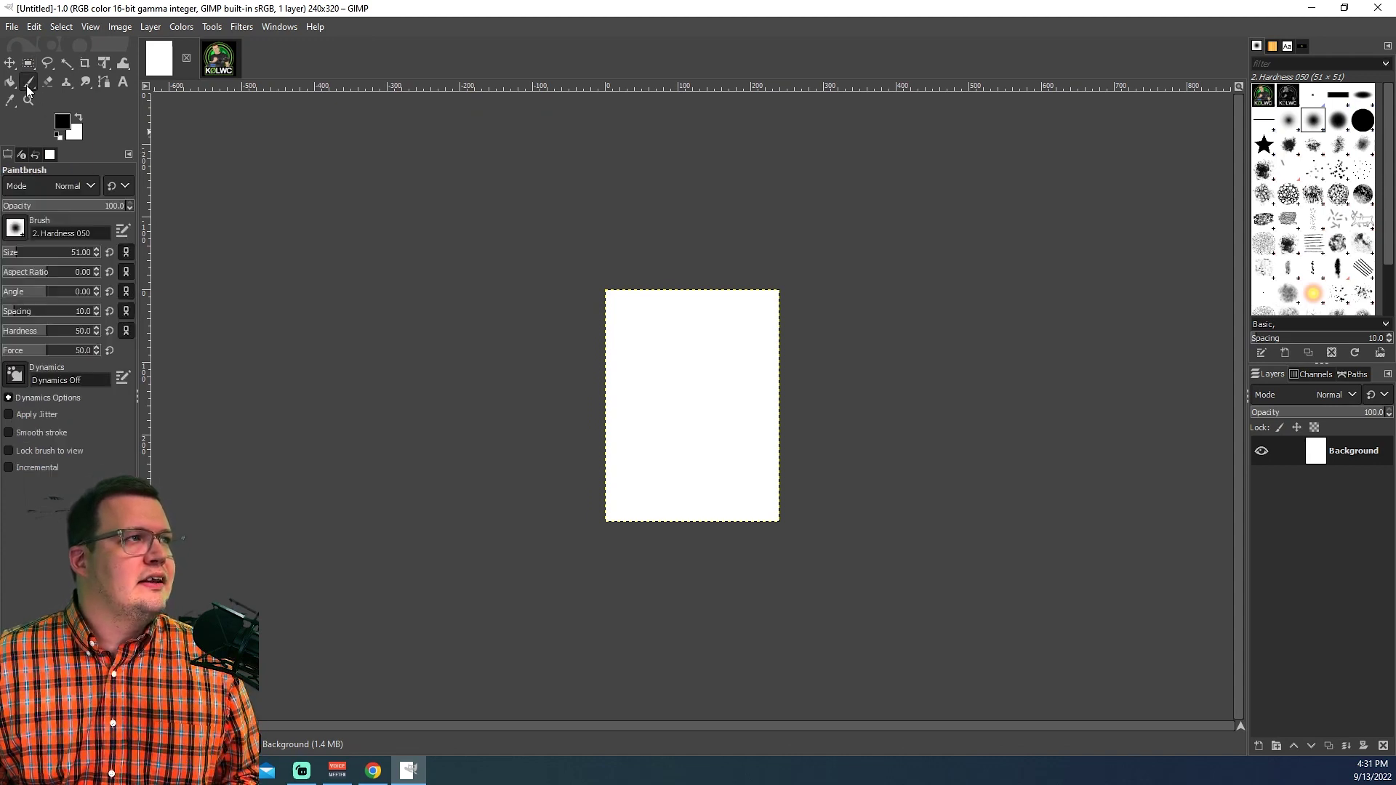
left_click(63, 128)
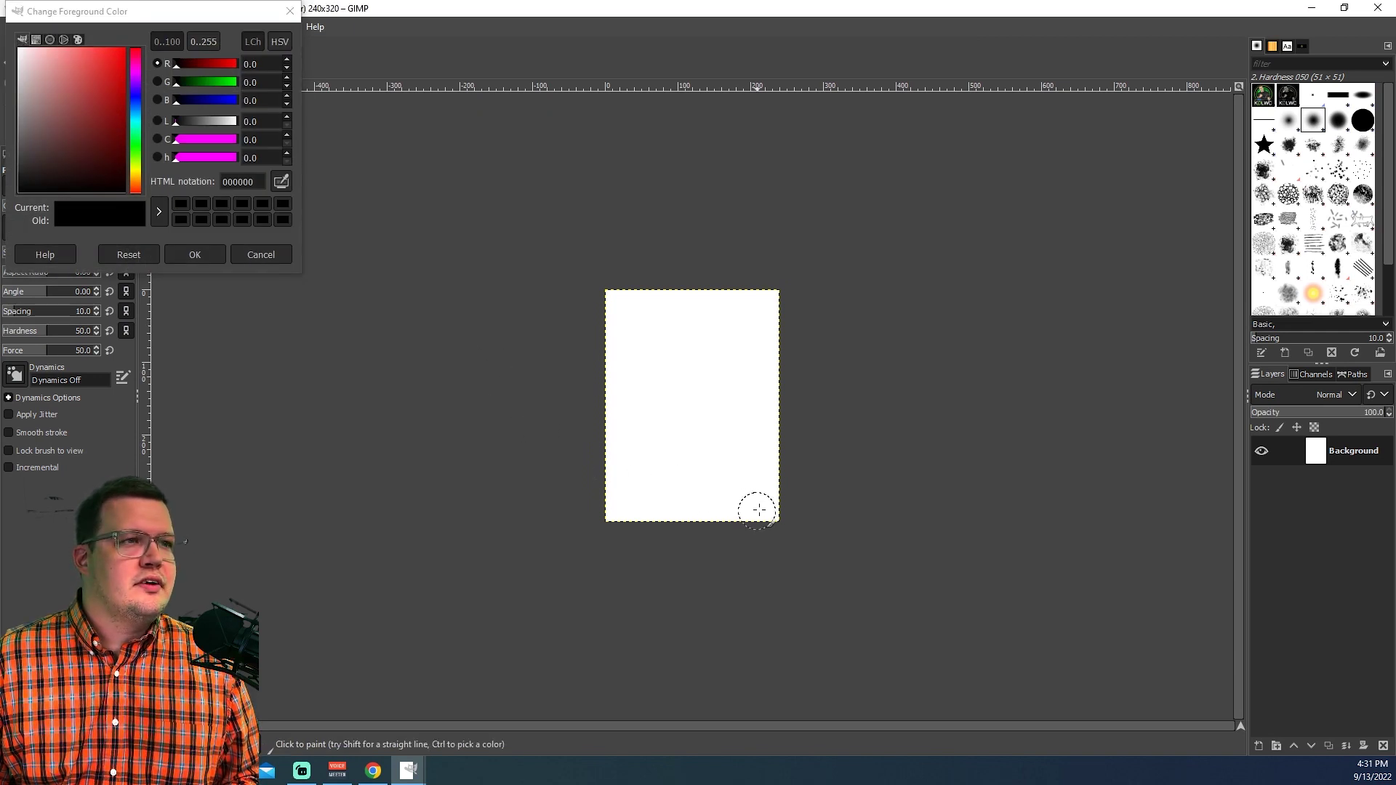
mouse_move(760, 502)
left_mouse_down()
mouse_move(566, 506)
mouse_move(744, 492)
mouse_move(666, 473)
mouse_move(787, 447)
mouse_move(808, 426)
mouse_move(562, 384)
mouse_move(642, 374)
mouse_move(554, 353)
mouse_move(856, 354)
mouse_move(871, 337)
mouse_move(464, 315)
mouse_move(440, 328)
mouse_move(850, 306)
mouse_move(660, 300)
mouse_move(551, 317)
mouse_move(751, 283)
mouse_move(662, 328)
mouse_move(836, 426)
mouse_move(731, 499)
mouse_move(690, 493)
mouse_move(746, 475)
mouse_move(742, 457)
mouse_move(769, 448)
mouse_move(747, 465)
mouse_move(638, 489)
mouse_move(634, 478)
mouse_move(642, 506)
mouse_move(768, 507)
mouse_move(574, 524)
left_mouse_up()
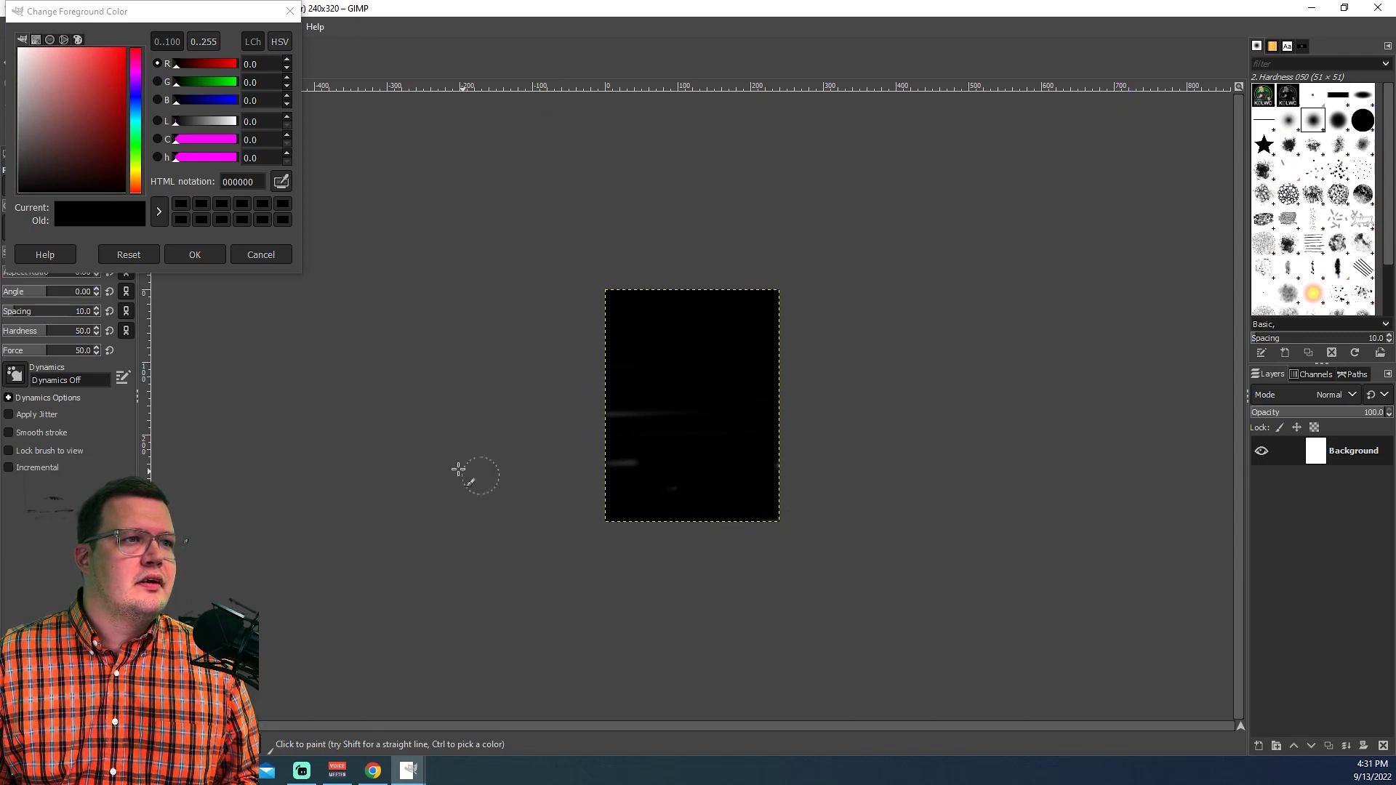
mouse_move(687, 471)
left_mouse_down()
mouse_move(613, 511)
mouse_move(593, 471)
mouse_move(655, 455)
mouse_move(635, 407)
left_mouse_up()
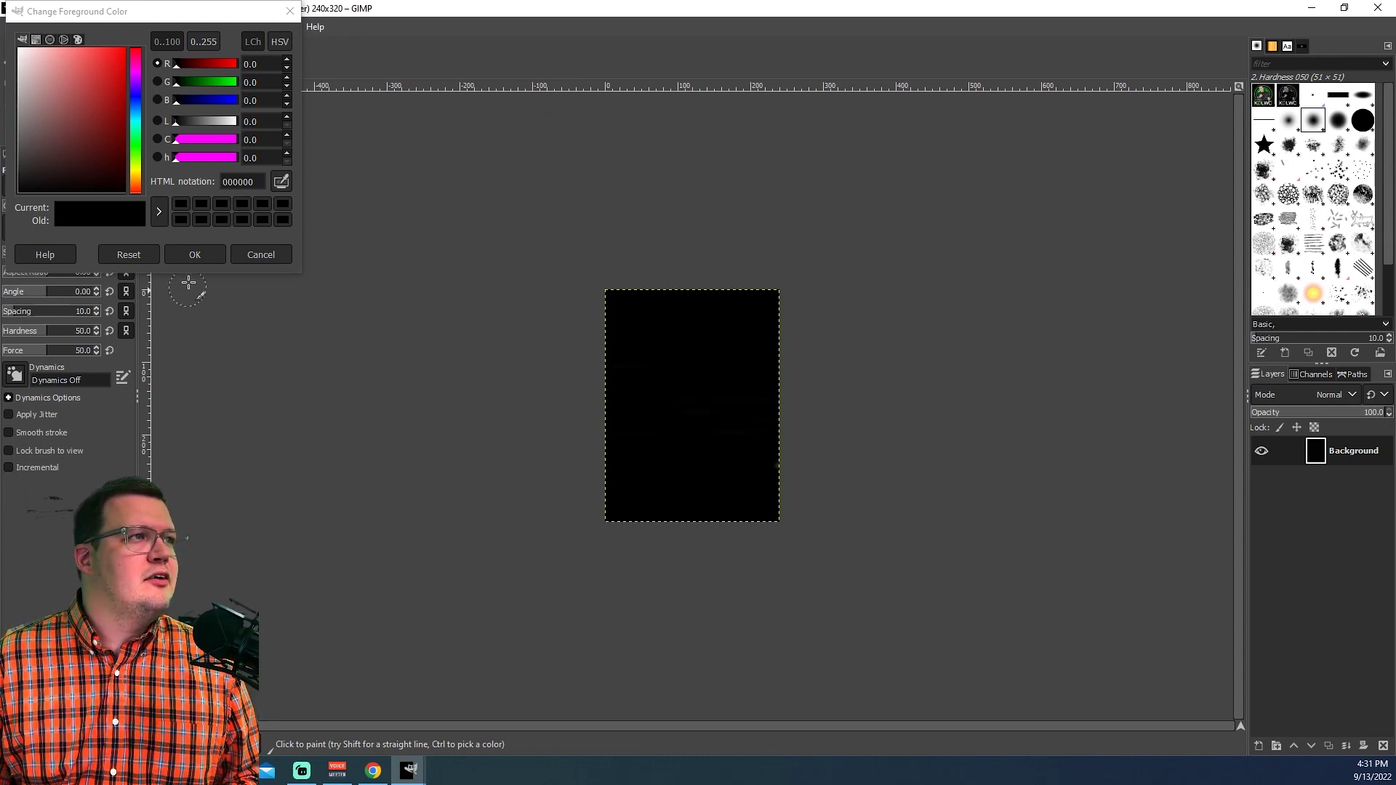
Confirm black (000000) as the foreground colour and close the colour chooser.
left_click(194, 252)
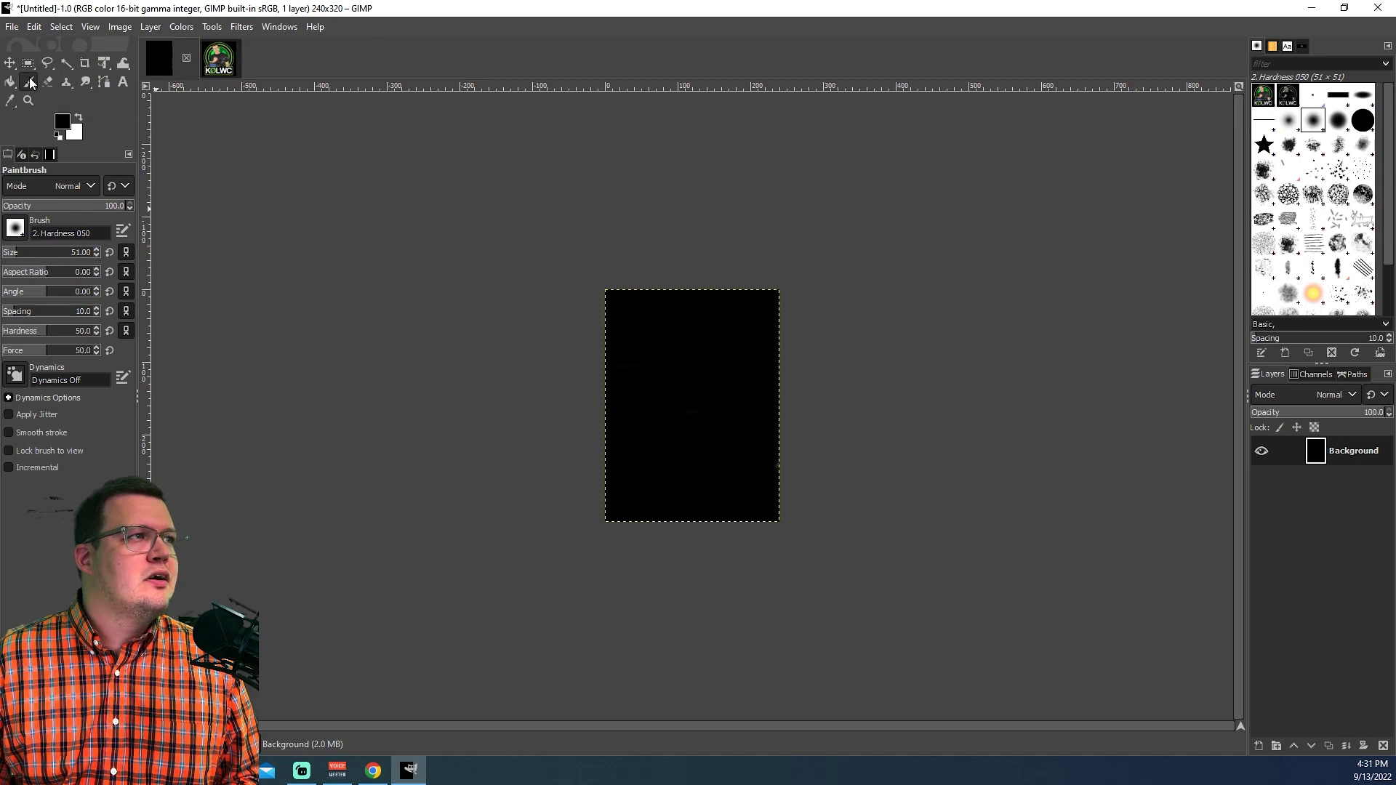
left_click(62, 122)
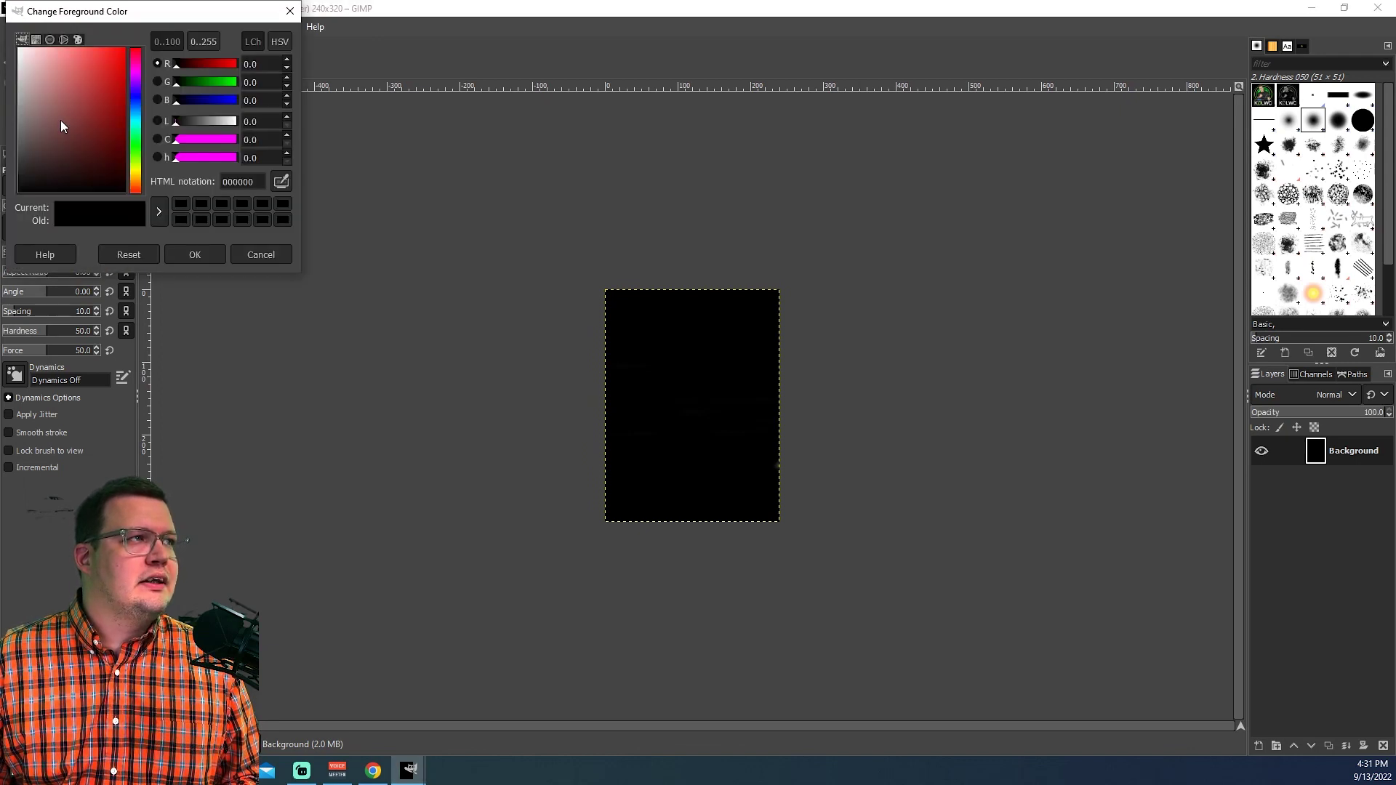
left_click(186, 249)
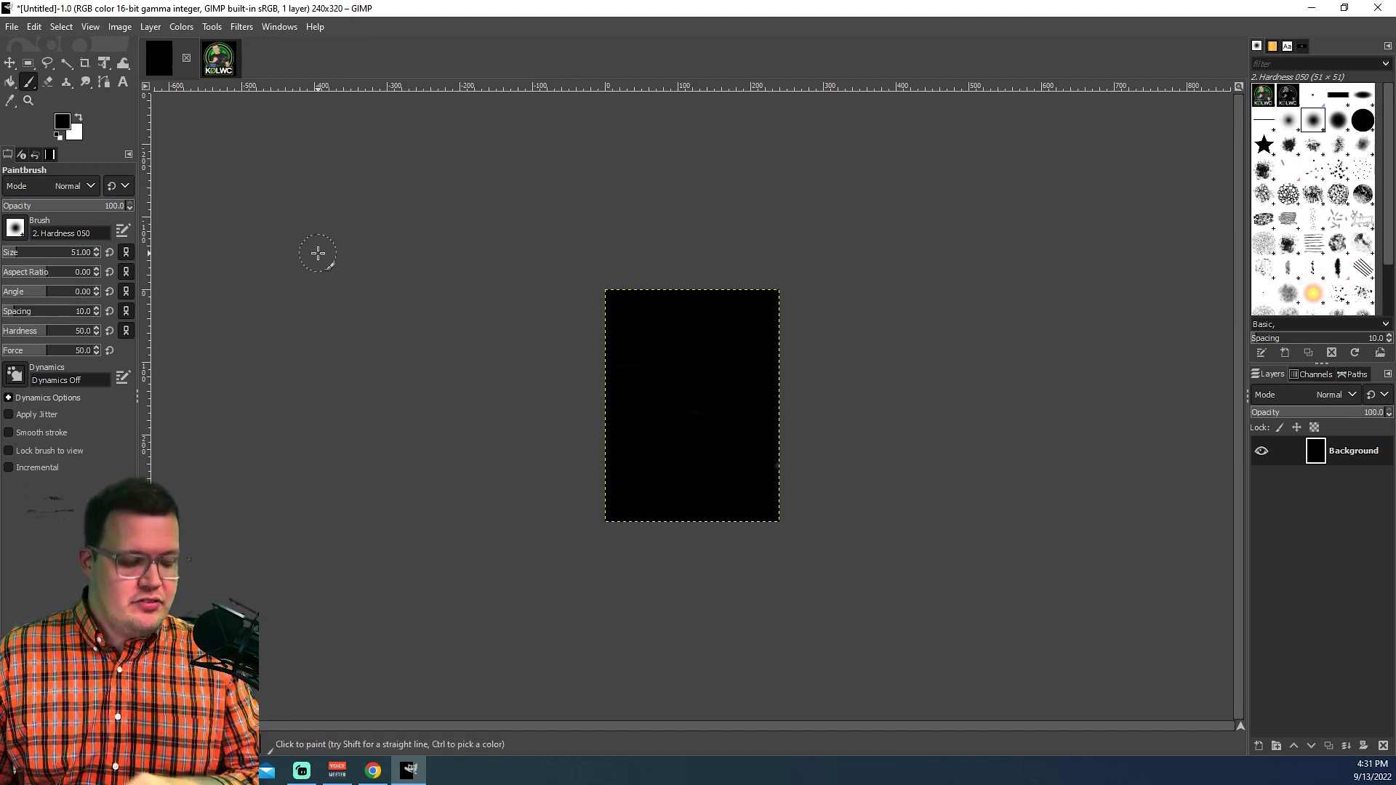
Paste the copied KØLWC logo onto the black canvas and nudge it slightly right and down.
left_click(32, 27)
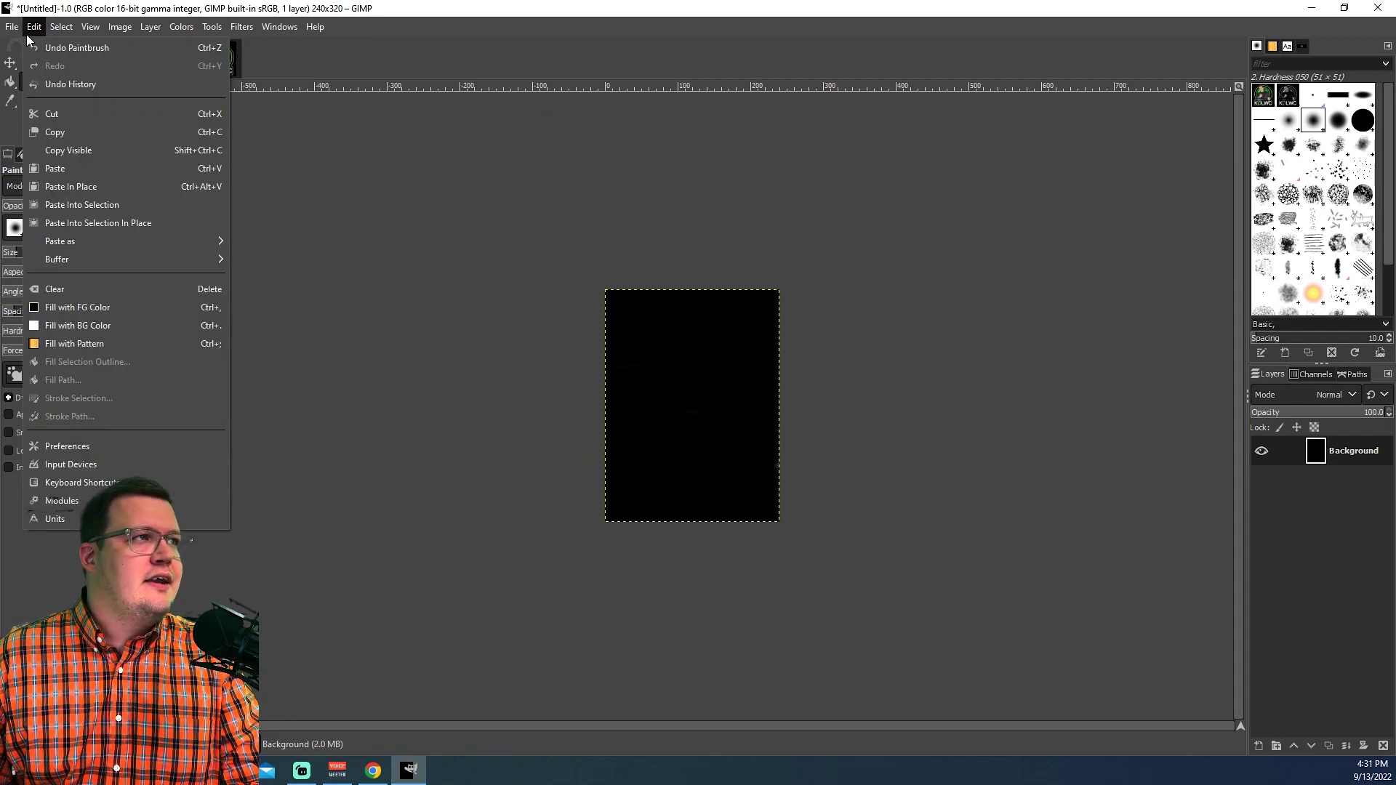
left_click(73, 168)
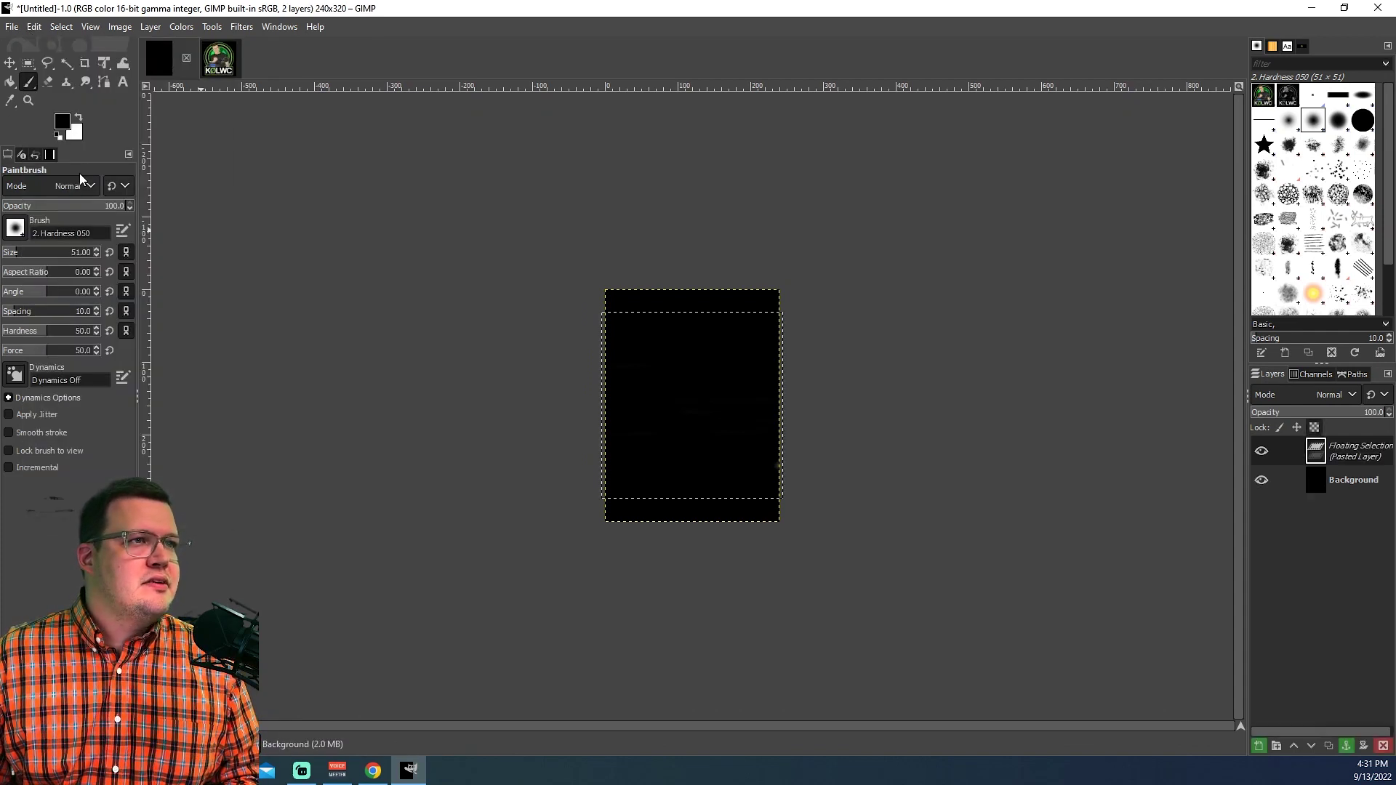
left_click(9, 63)
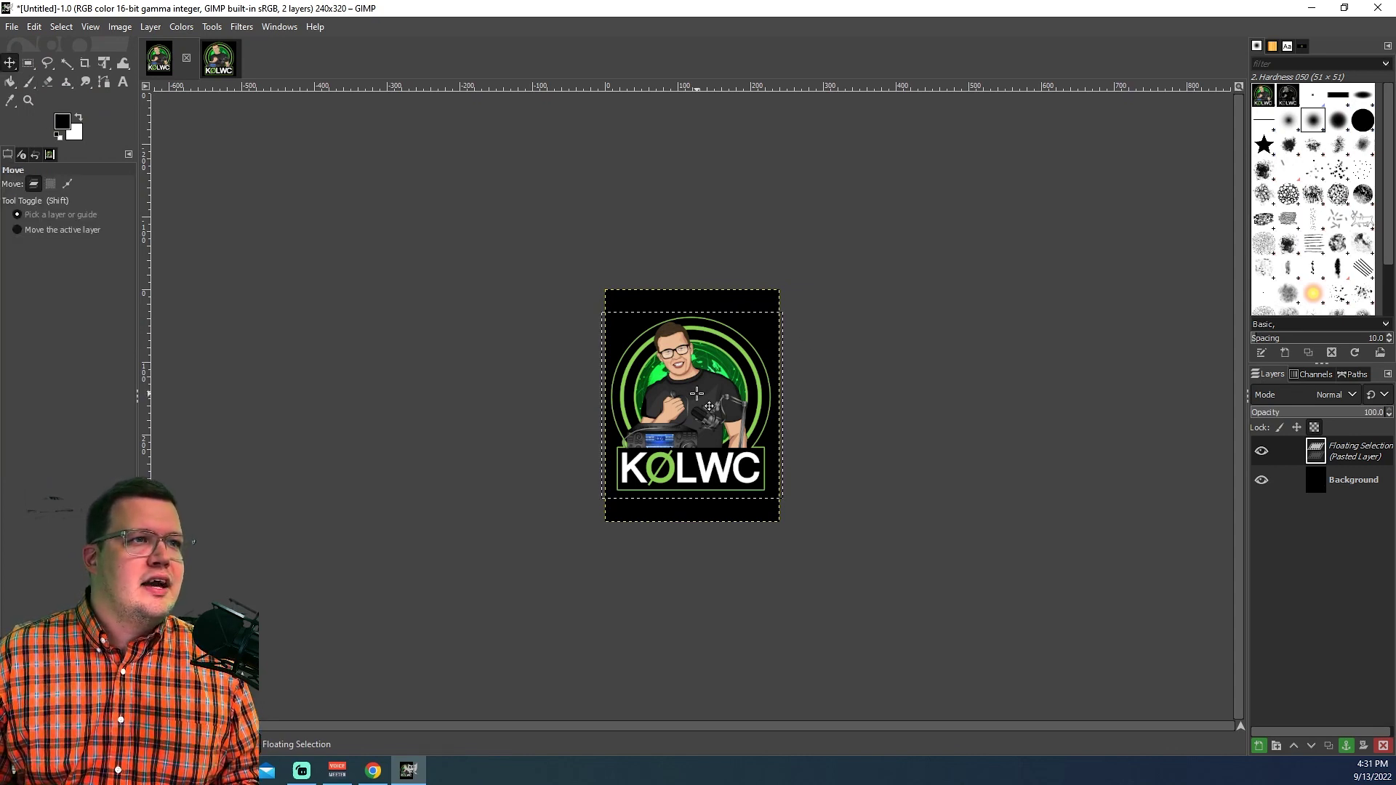
left_click_drag(689, 391, 692, 393)
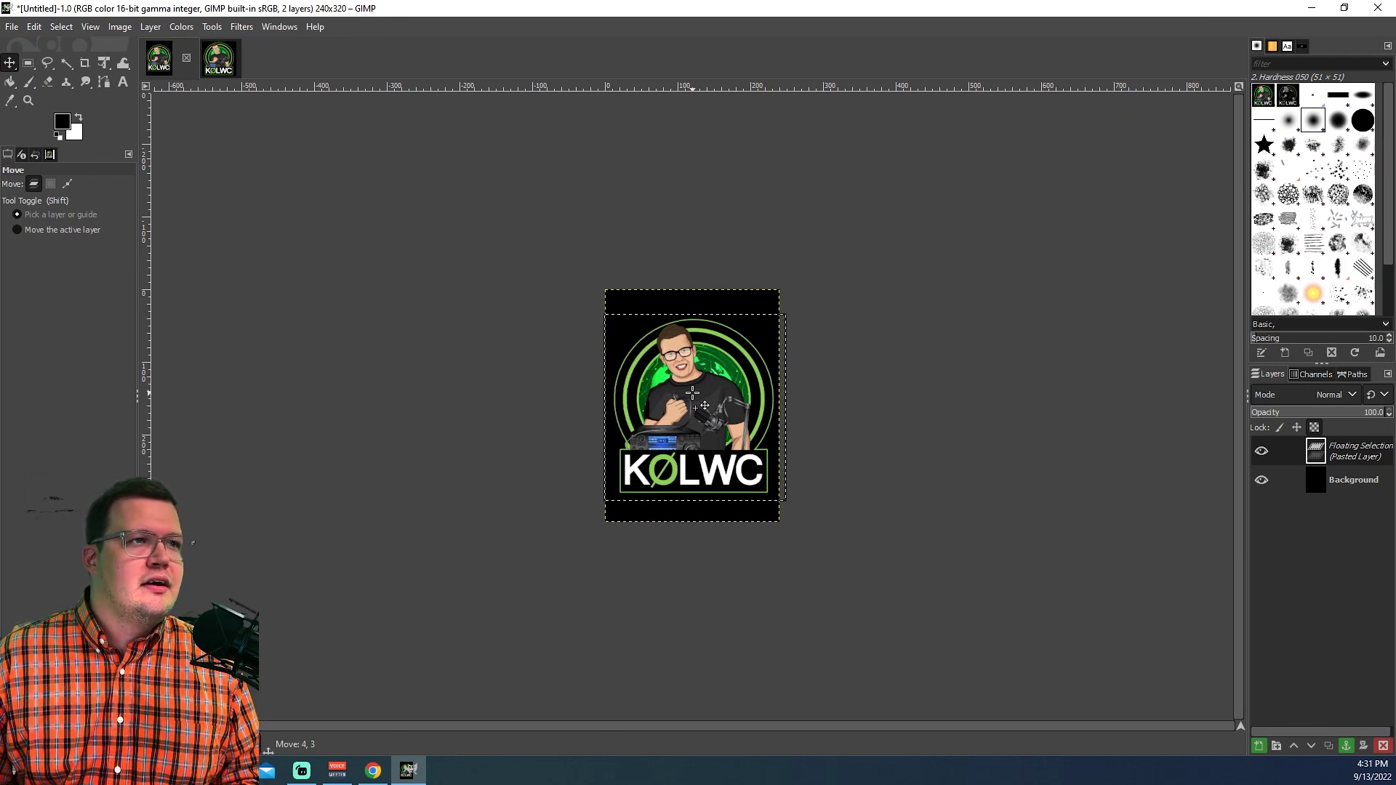
left_click_drag(693, 394, 692, 393)
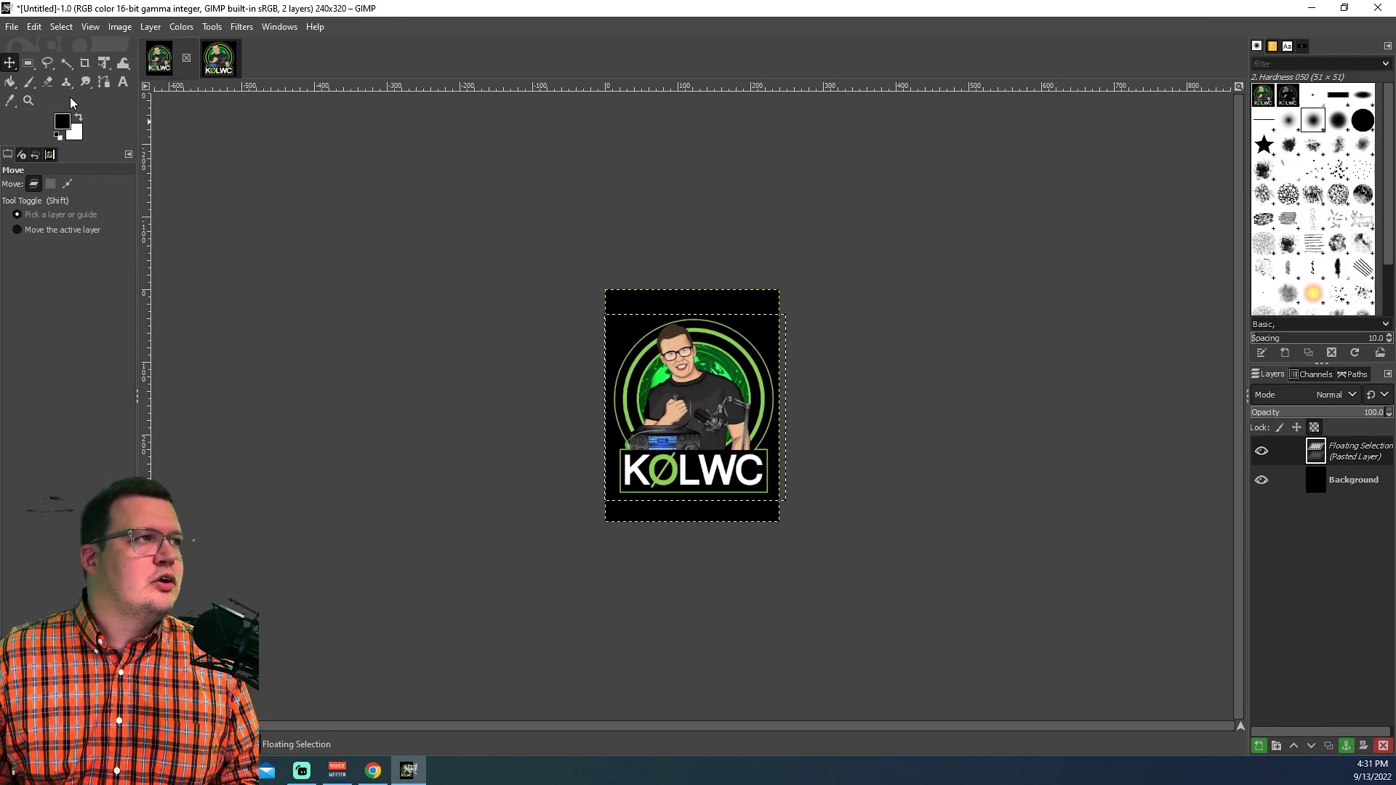
Anchor the pasted logo into the Background layer.
left_click(27, 64)
left_click(237, 168)
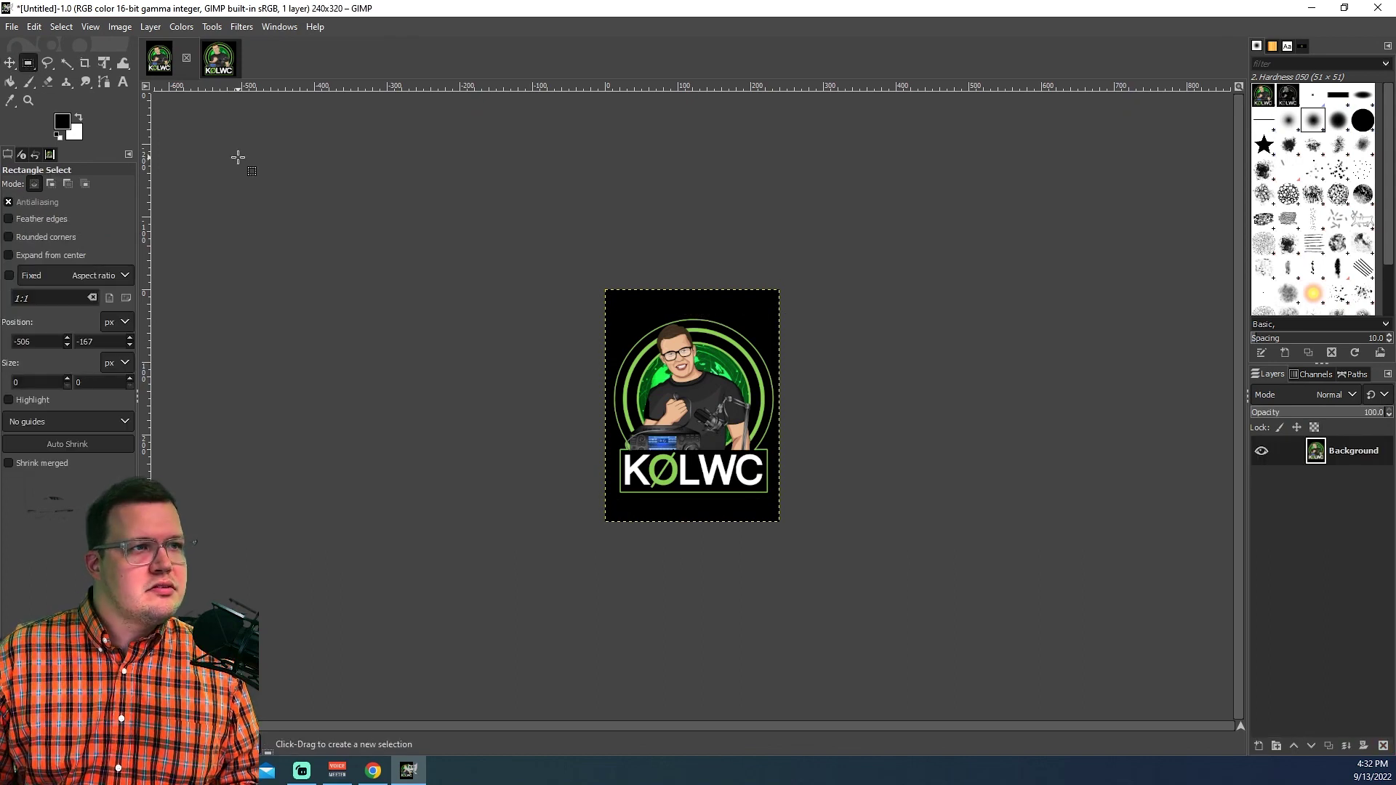
left_click(11, 30)
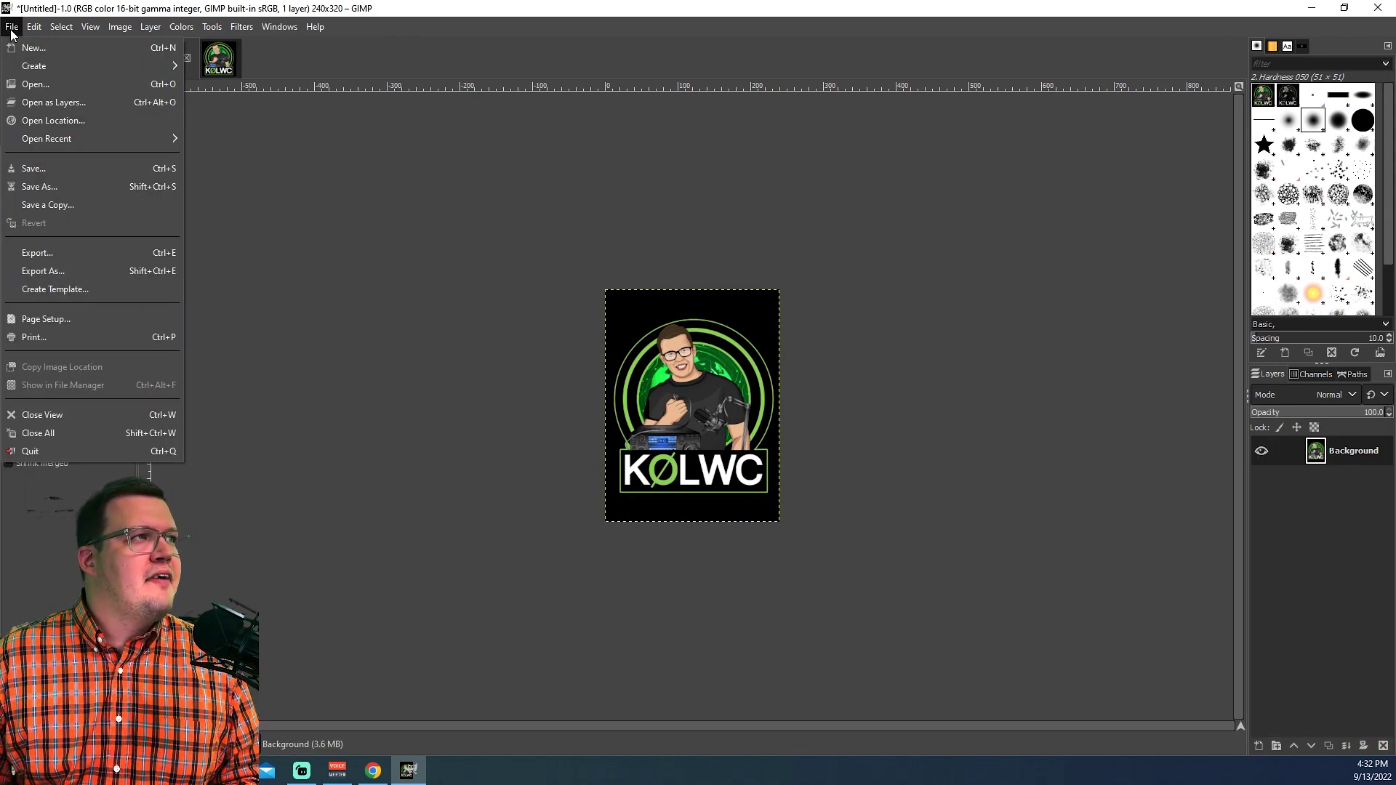
Name the export MotorolaR7Welcome.bmp in the Documents folder using Export As.
left_click(120, 270)
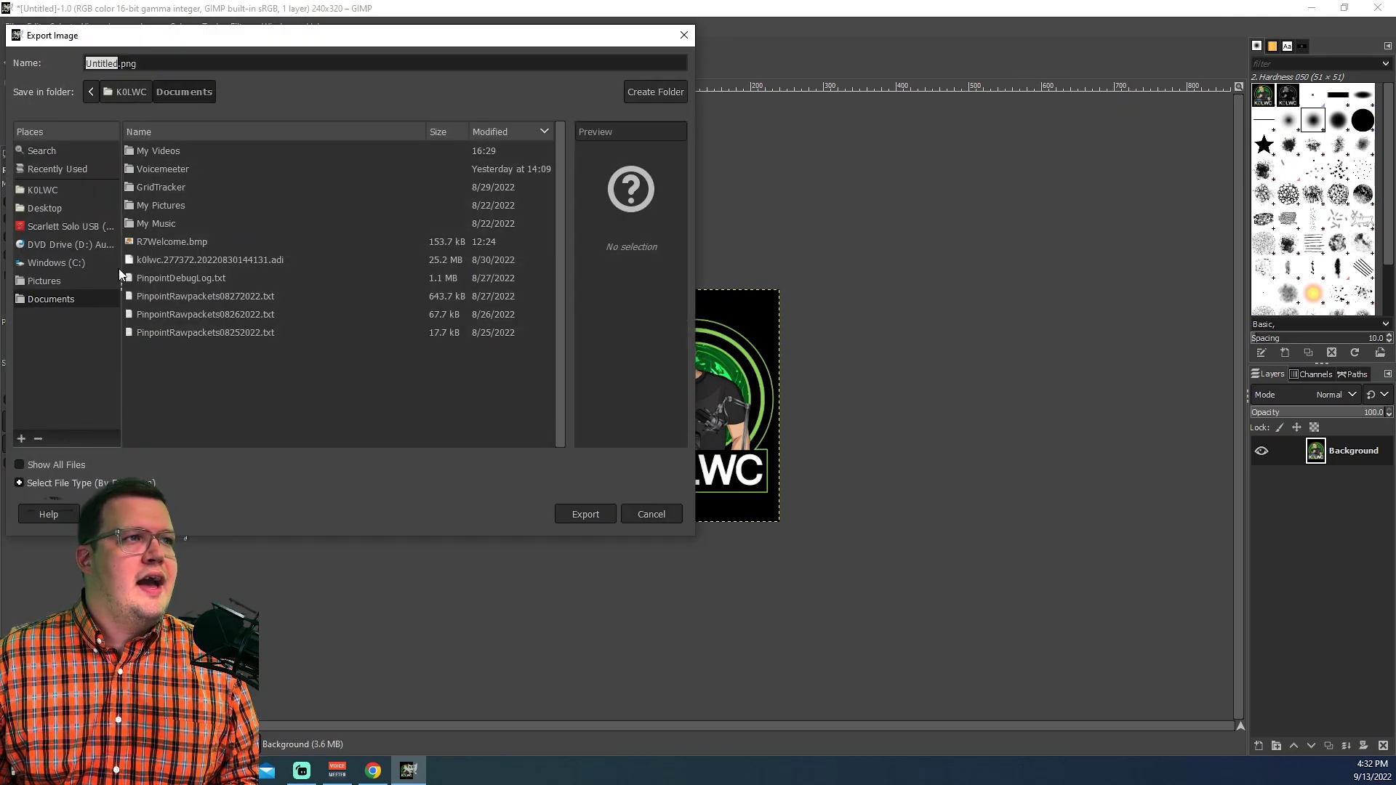
left_click_drag(294, 37, 825, 82)
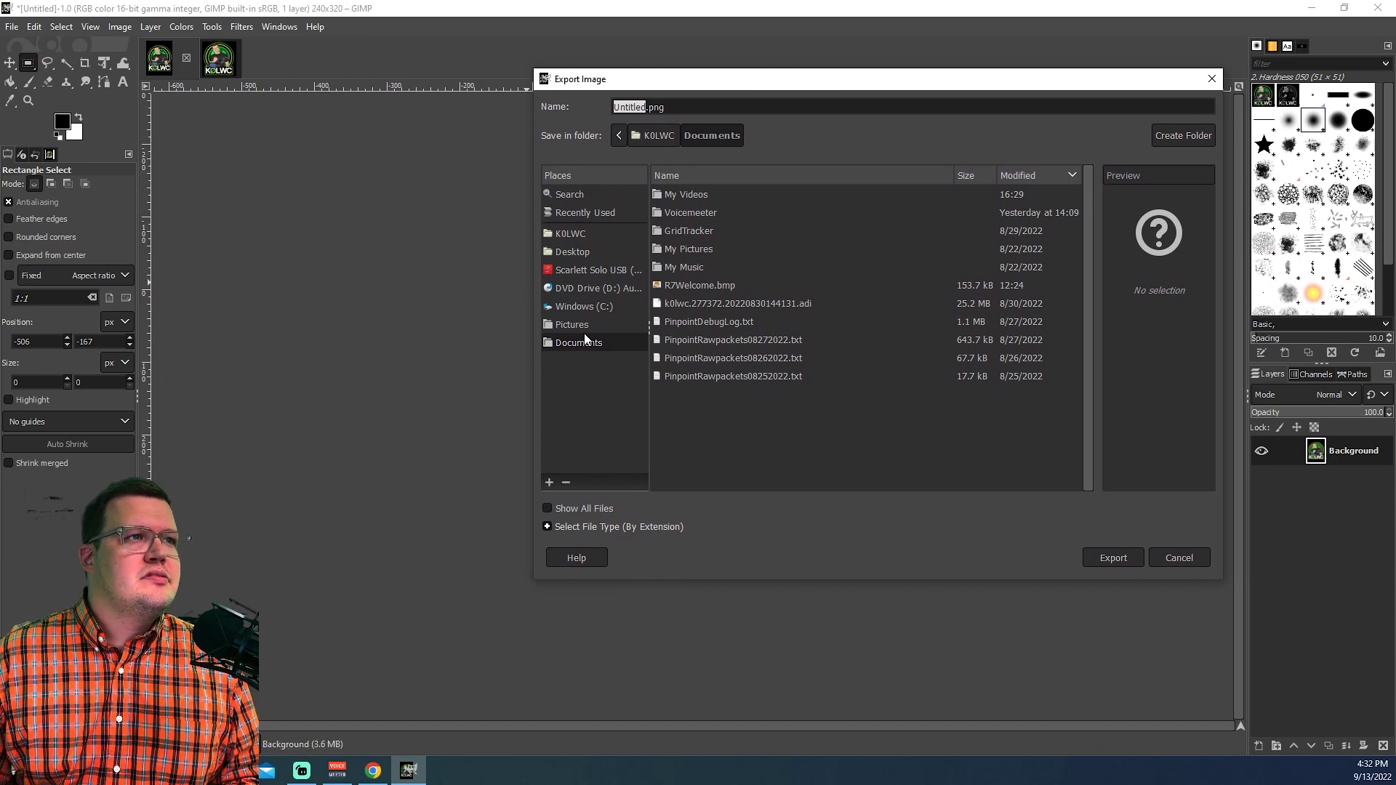
triple_click(681, 109)
type("M")
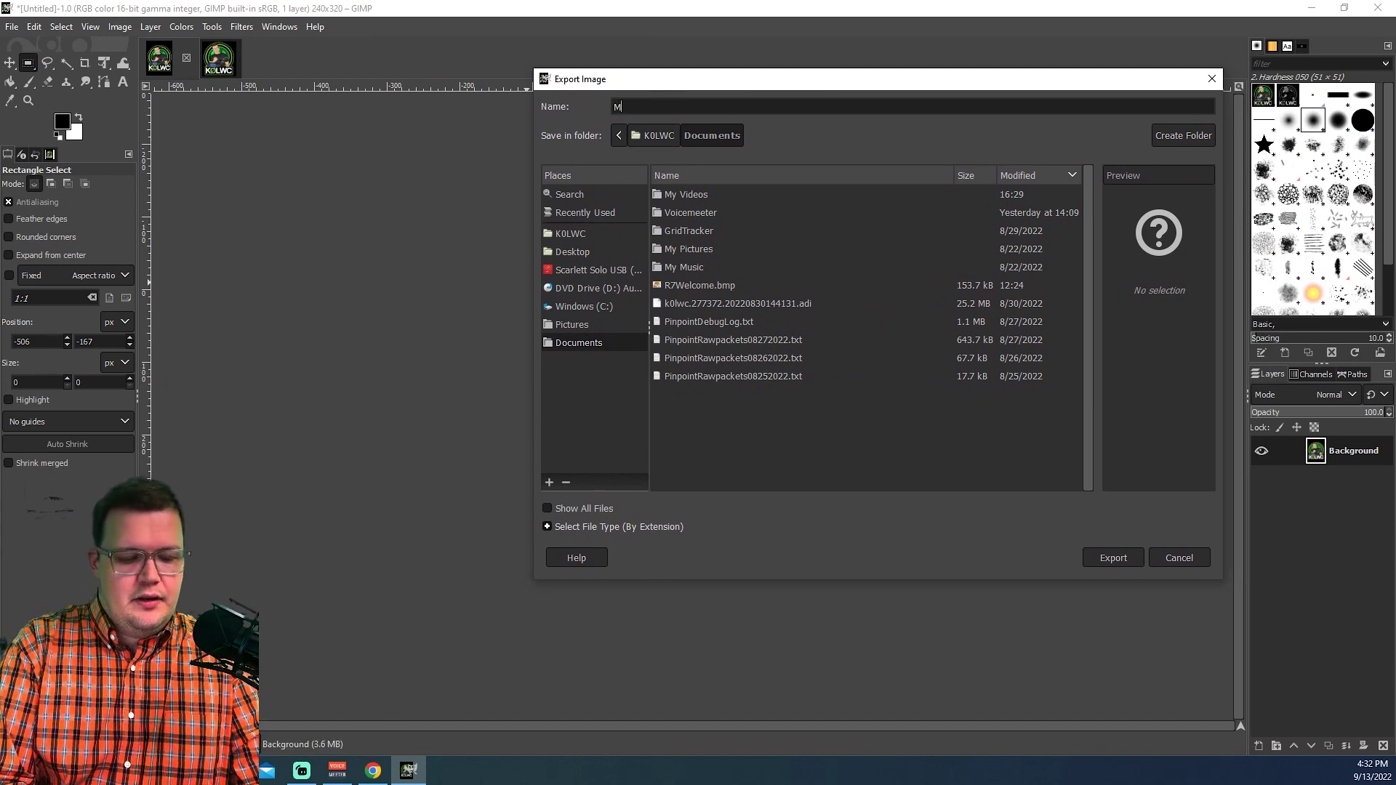
type("otorolaR")
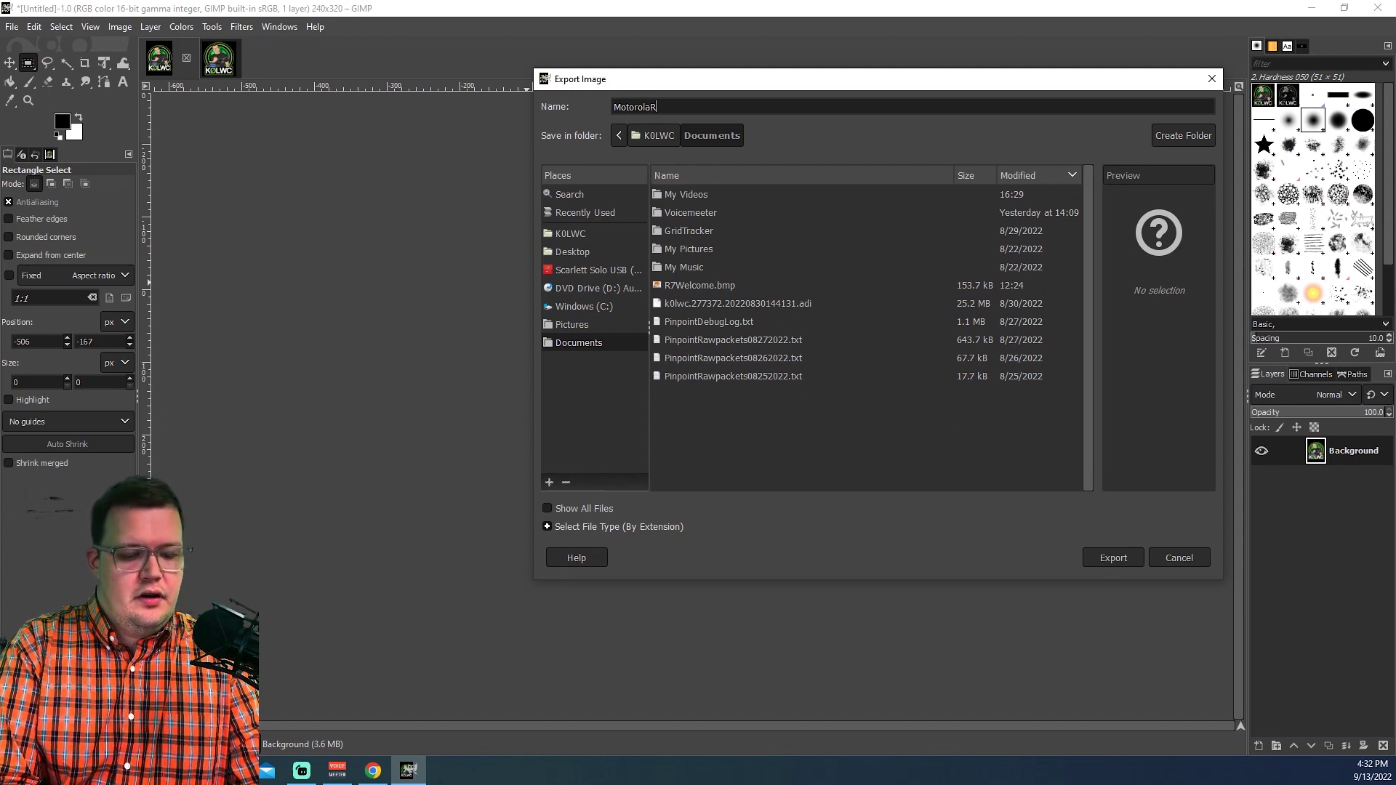
type("7Welcome.")
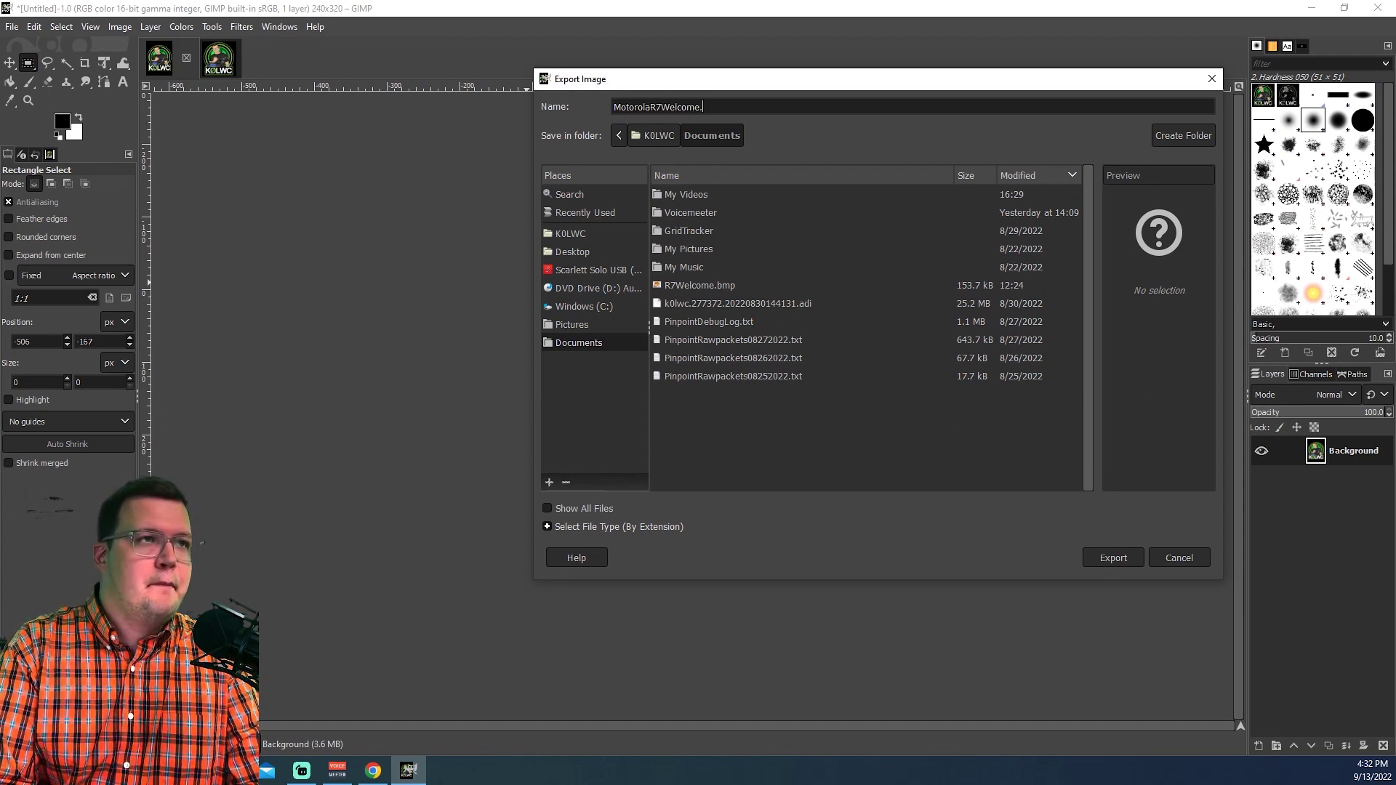
type("bmp")
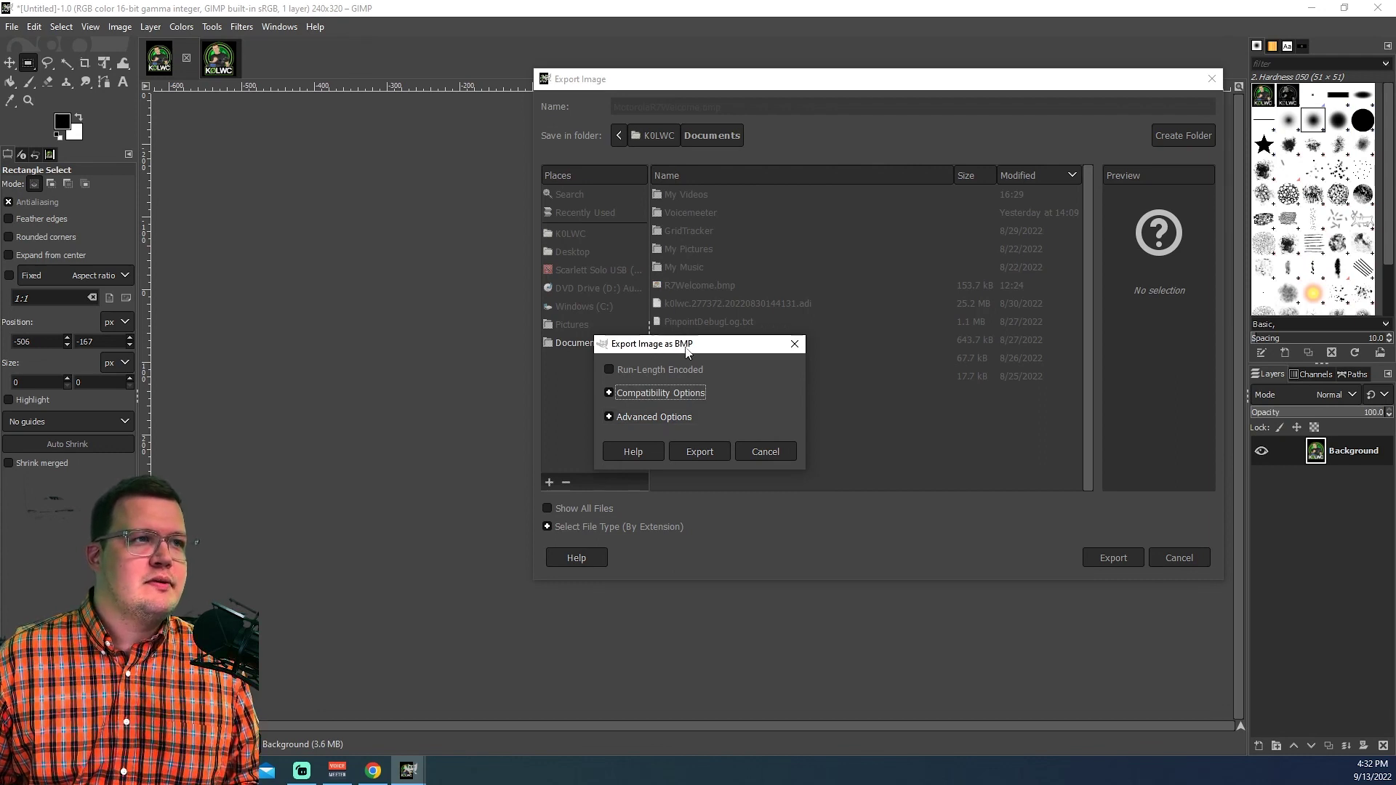
Choose the 16 bits R5 G6 B5 BMP format and export MotorolaR7Welcome.bmp.
left_click(656, 393)
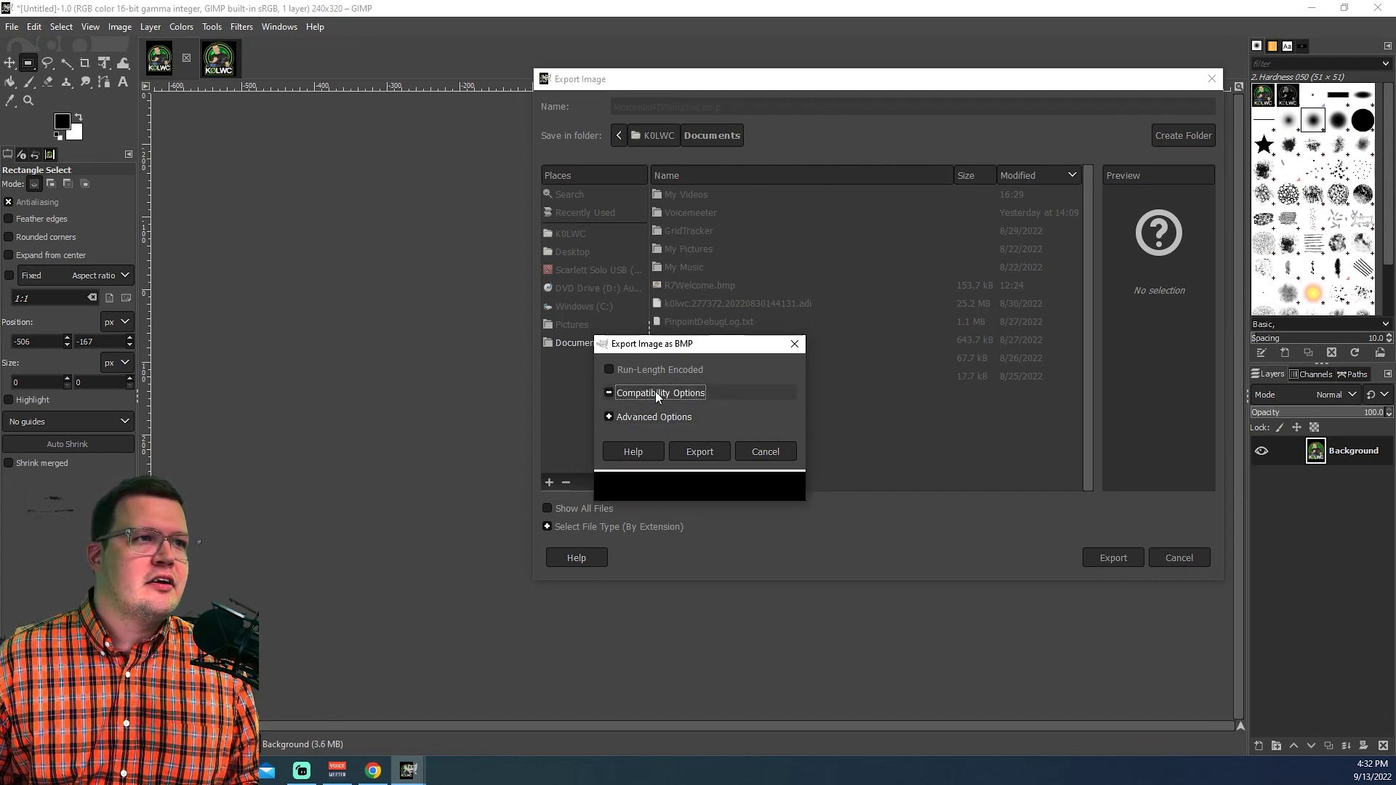
left_click(656, 393)
left_click(650, 419)
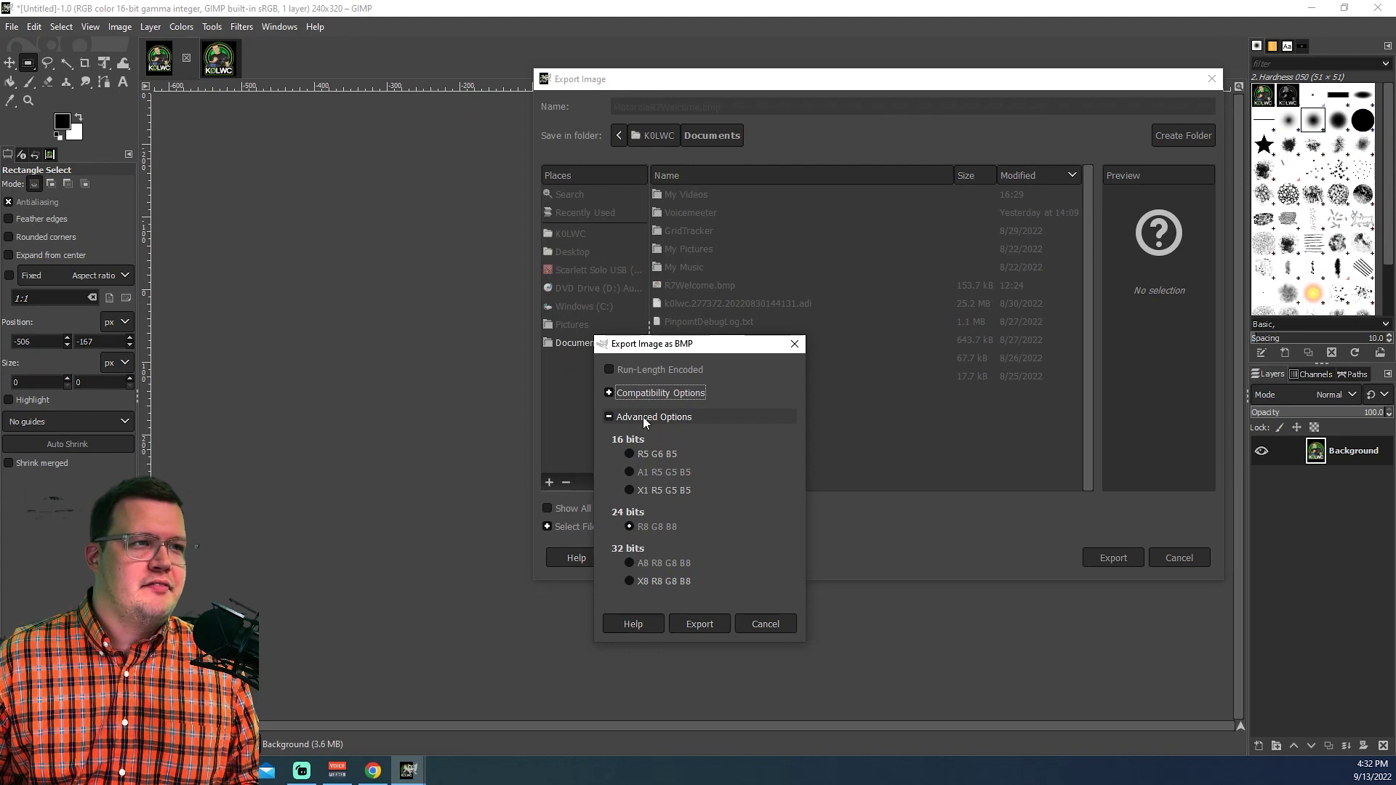
left_click(631, 455)
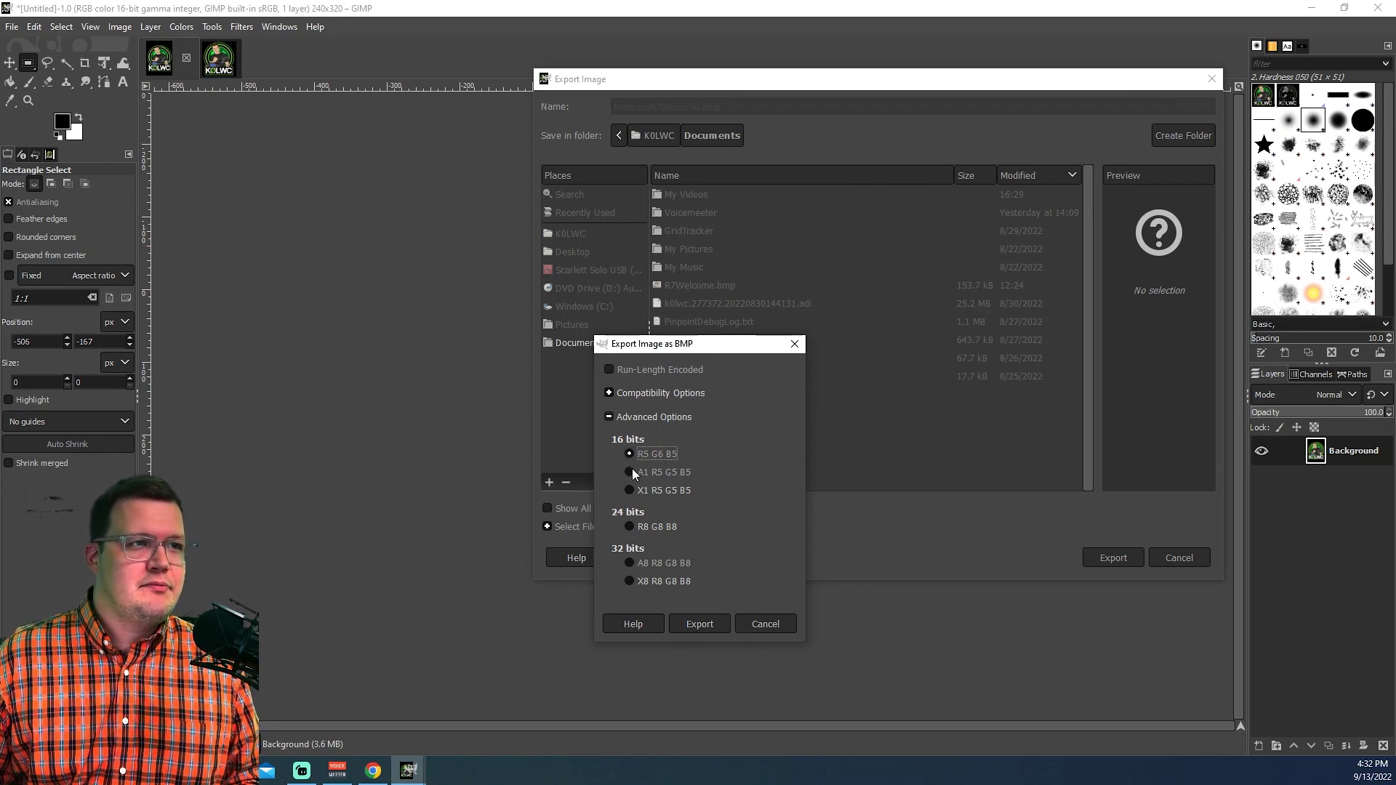
left_click(701, 624)
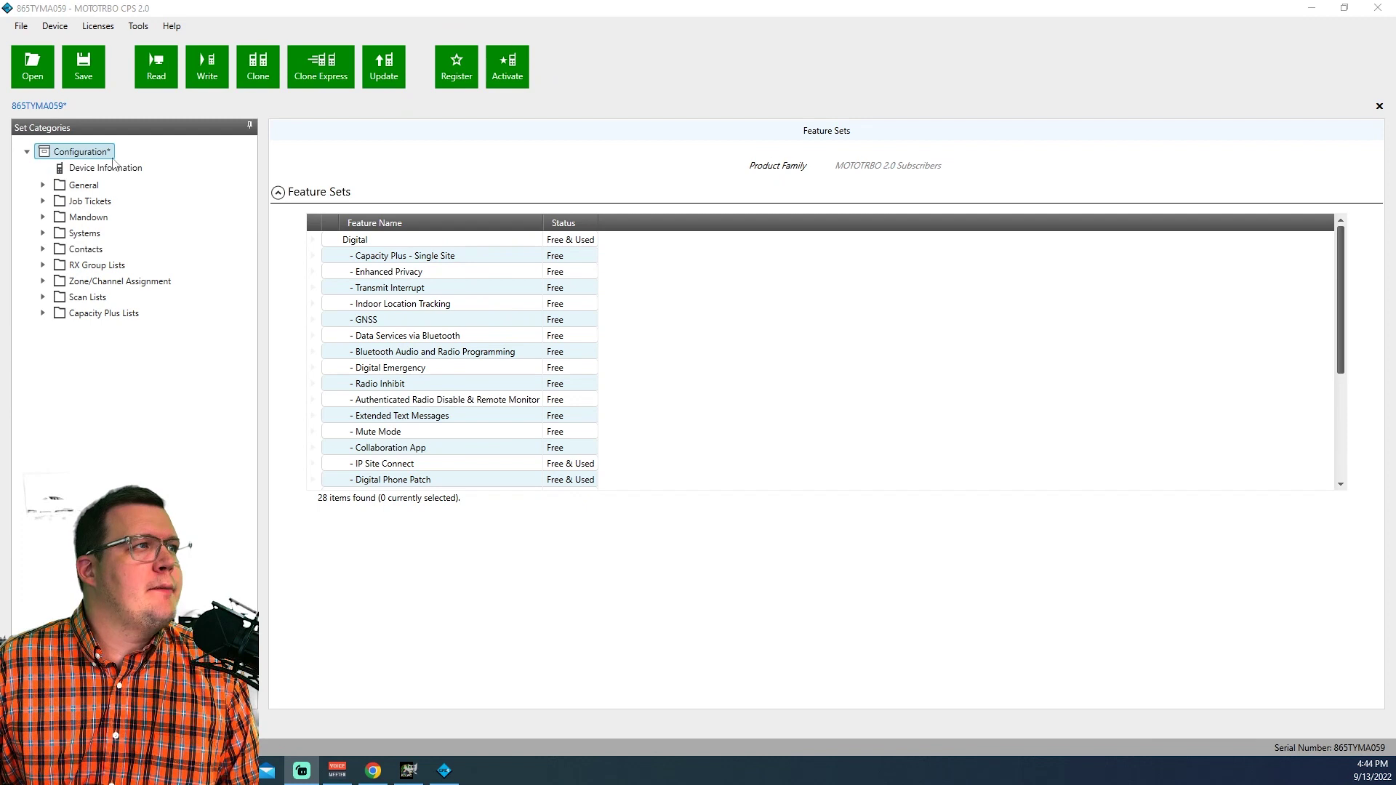
Load MotorolaR7Welcome as the General > Welcome Bitmap image and write it to the radio.
left_click(43, 186)
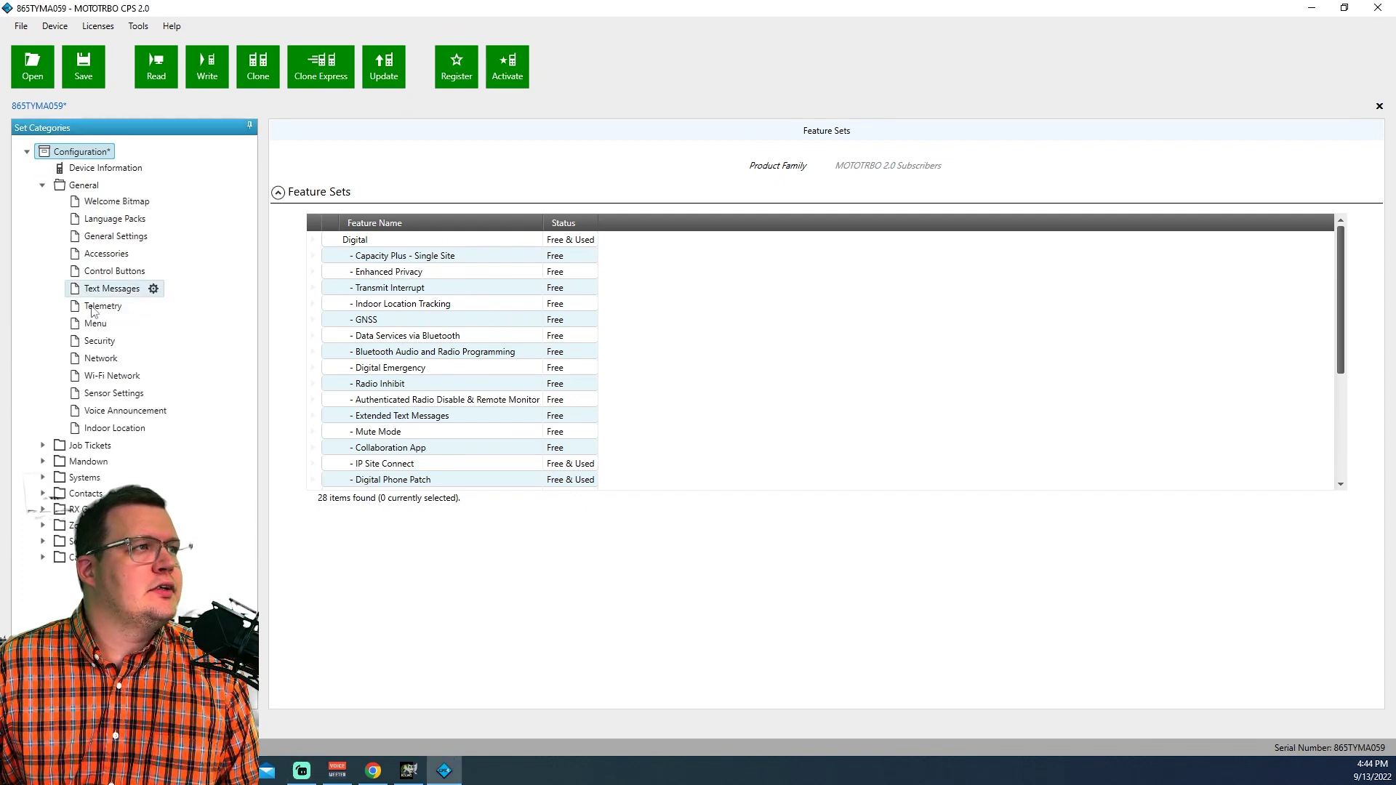
left_click(86, 204)
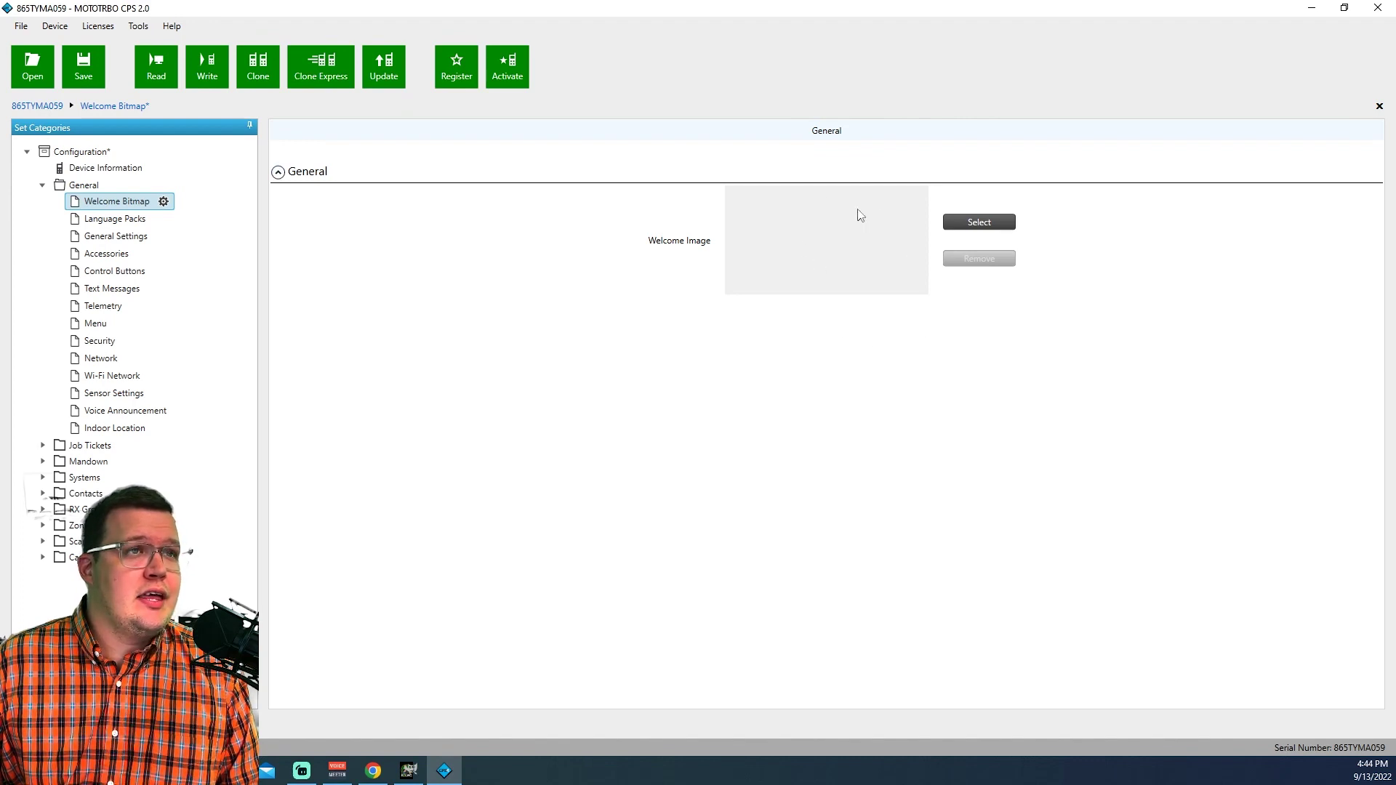
left_click(988, 223)
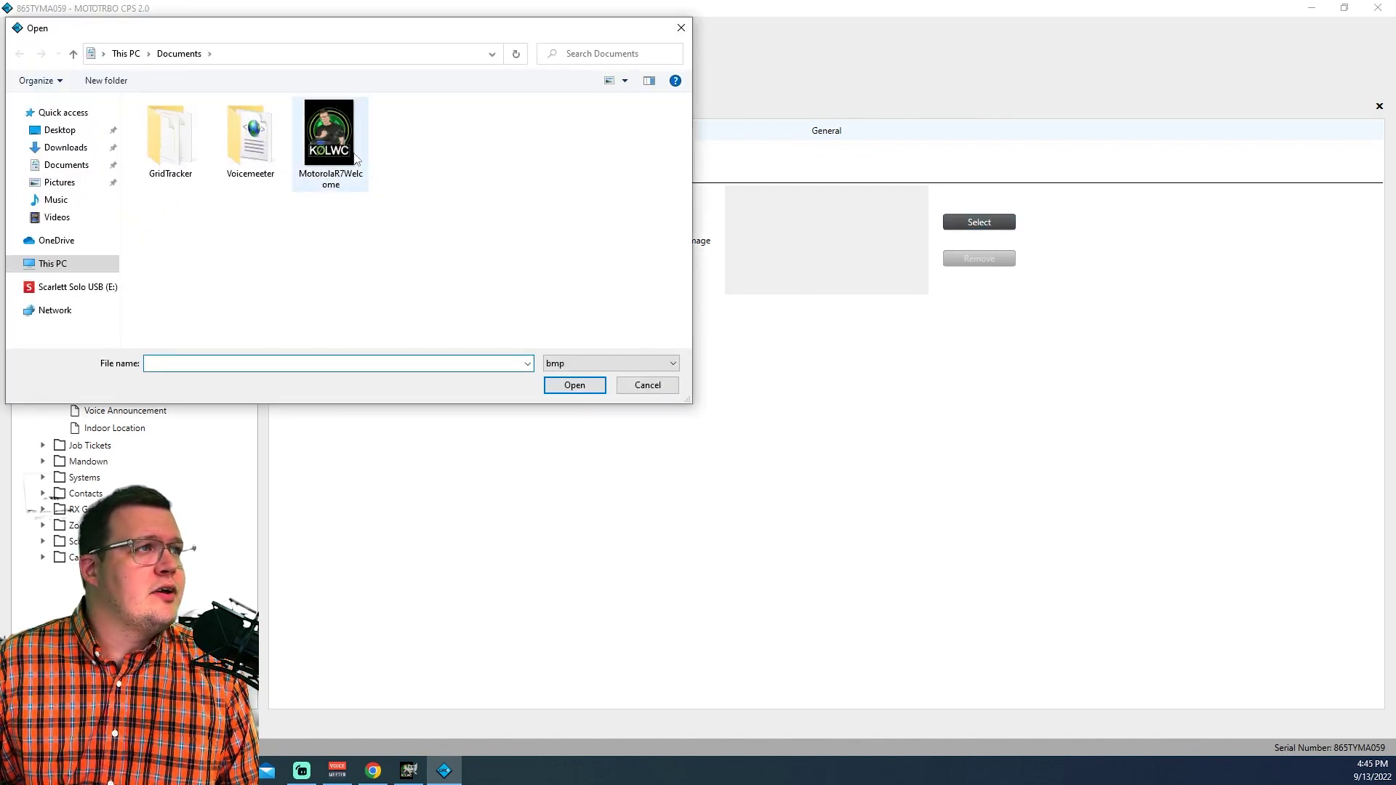
left_click(330, 133)
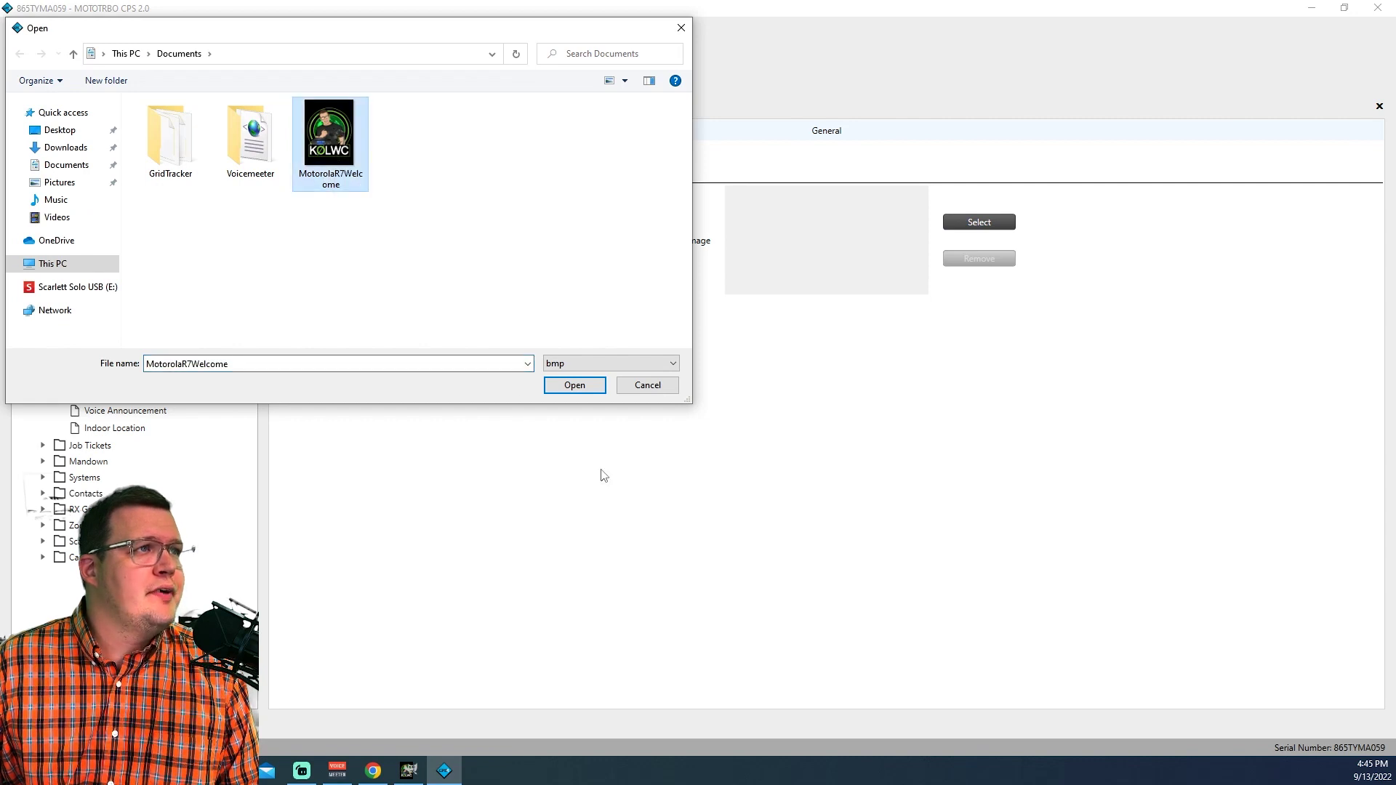
left_click(572, 387)
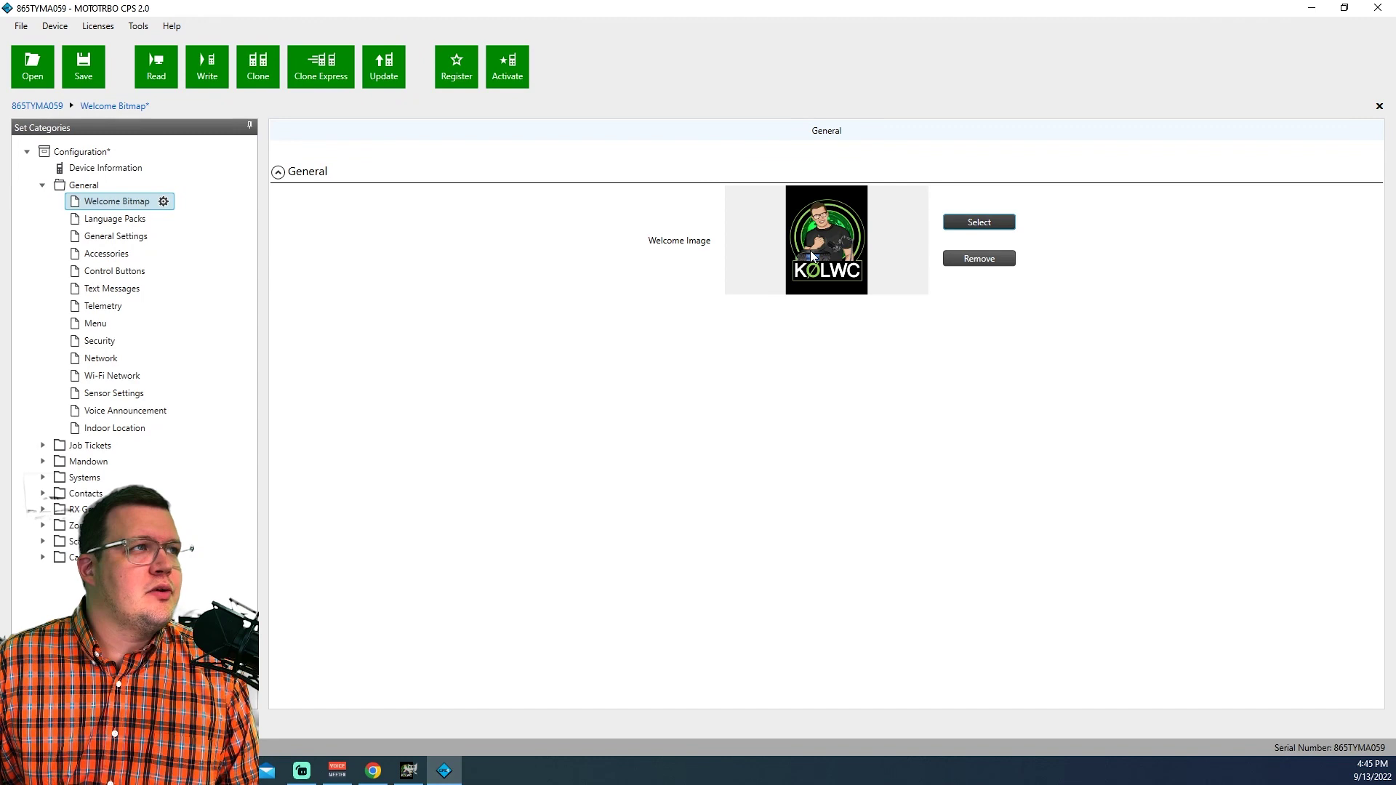
left_click(208, 76)
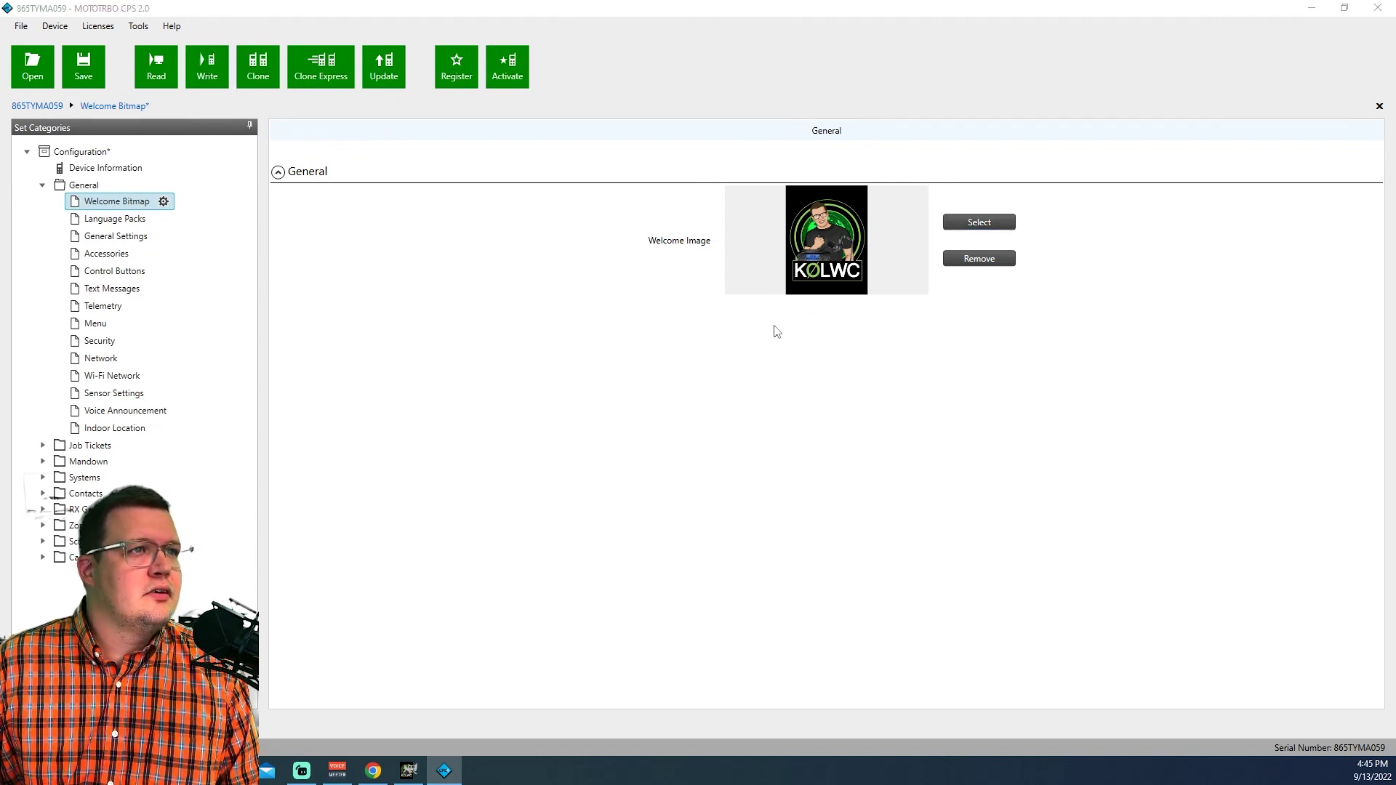